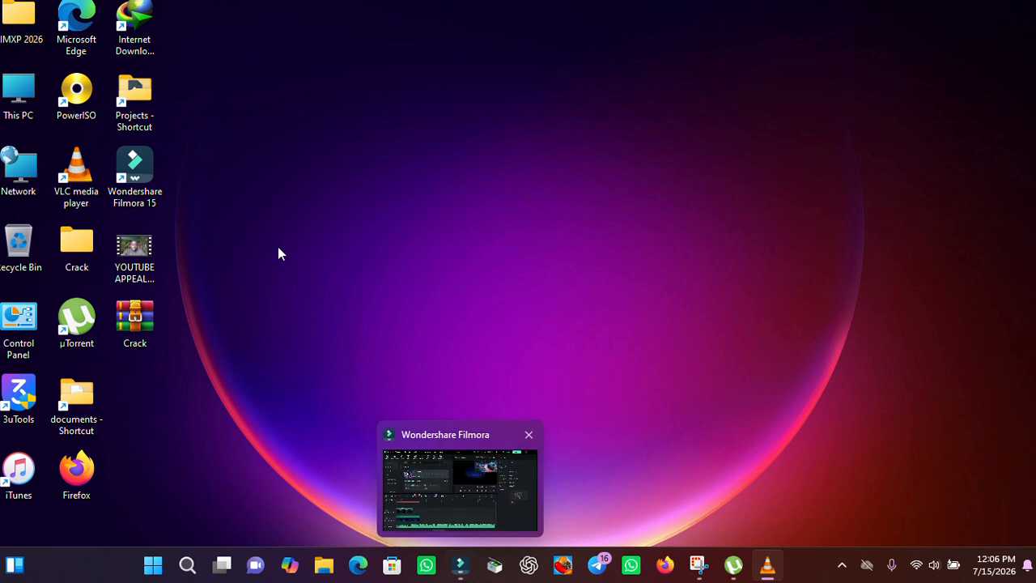
# Step: Bring the Wondershare Filmora window to the front
pyautogui.moveTo(186, 109); pyautogui.dragTo(163, 203)
pyautogui.click(164, 197)
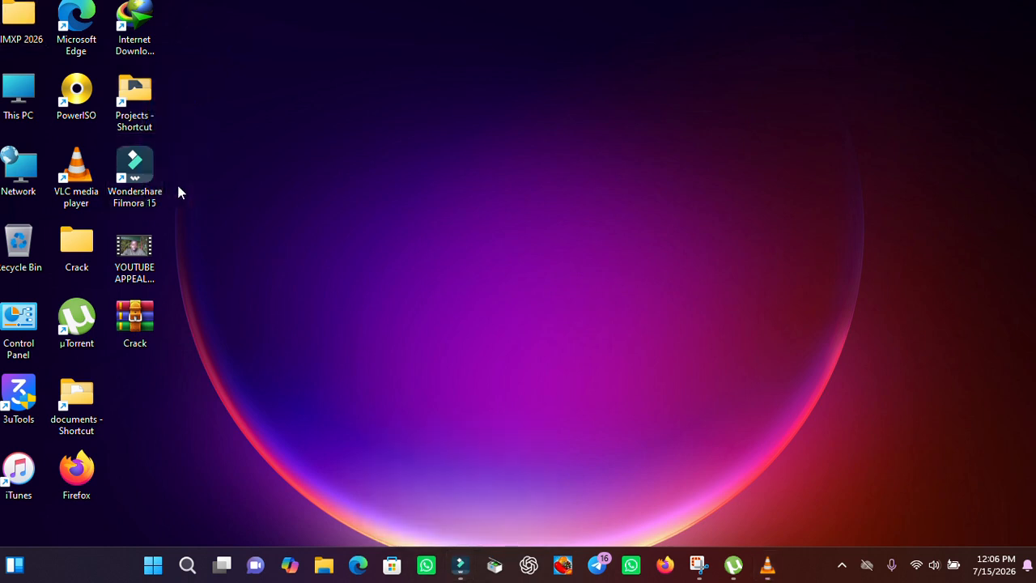
pyautogui.moveTo(197, 167); pyautogui.dragTo(128, 211)
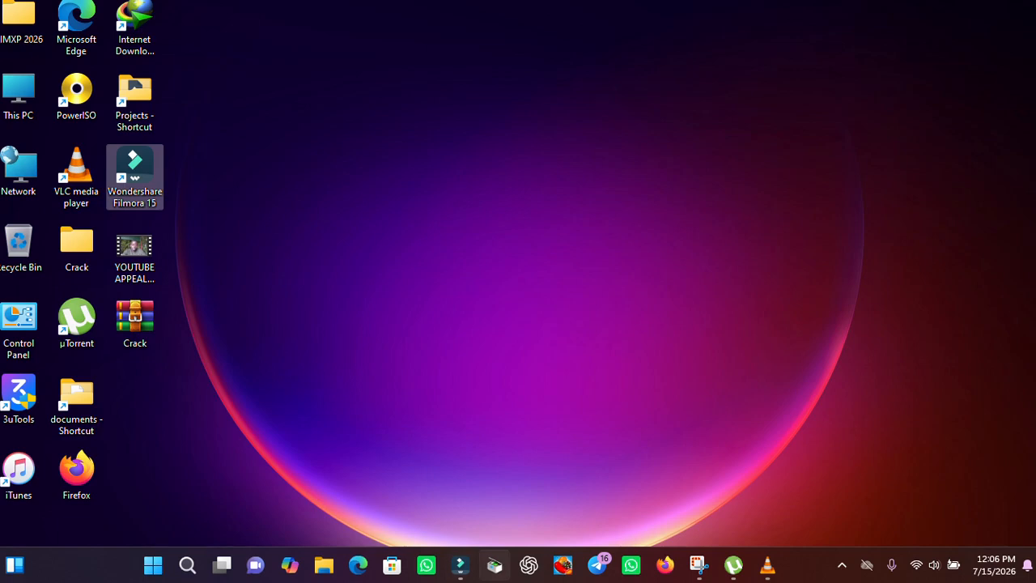
pyautogui.click(460, 566)
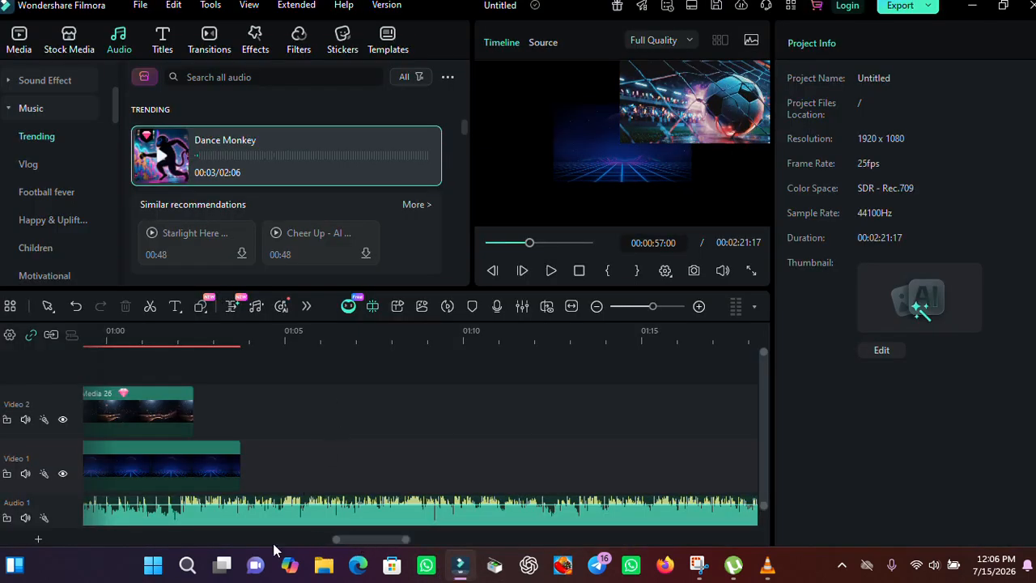
# Step: Return the timeline view and the playhead to the very start of the project
pyautogui.moveTo(335, 536); pyautogui.dragTo(85, 508)
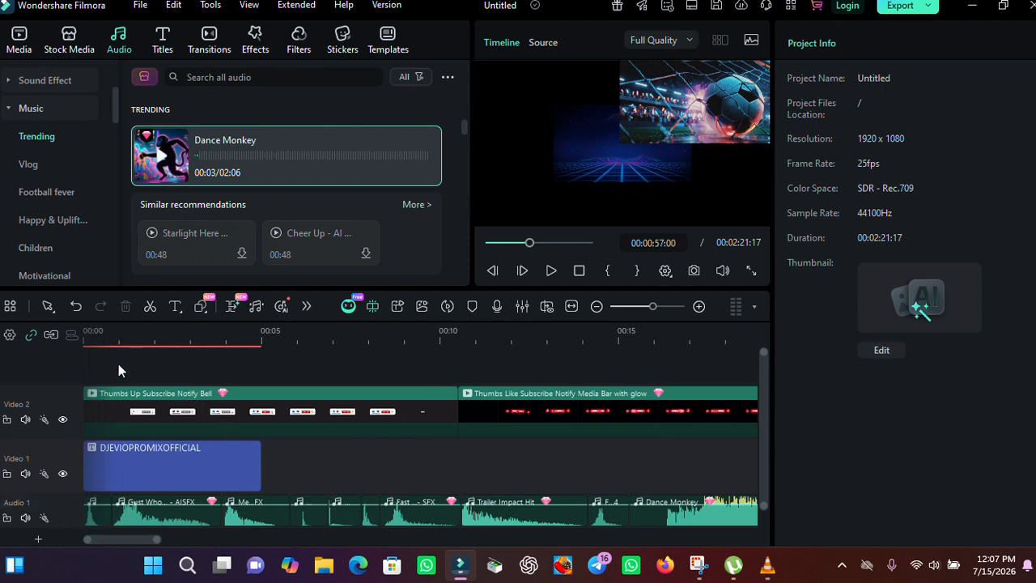
pyautogui.click(123, 331)
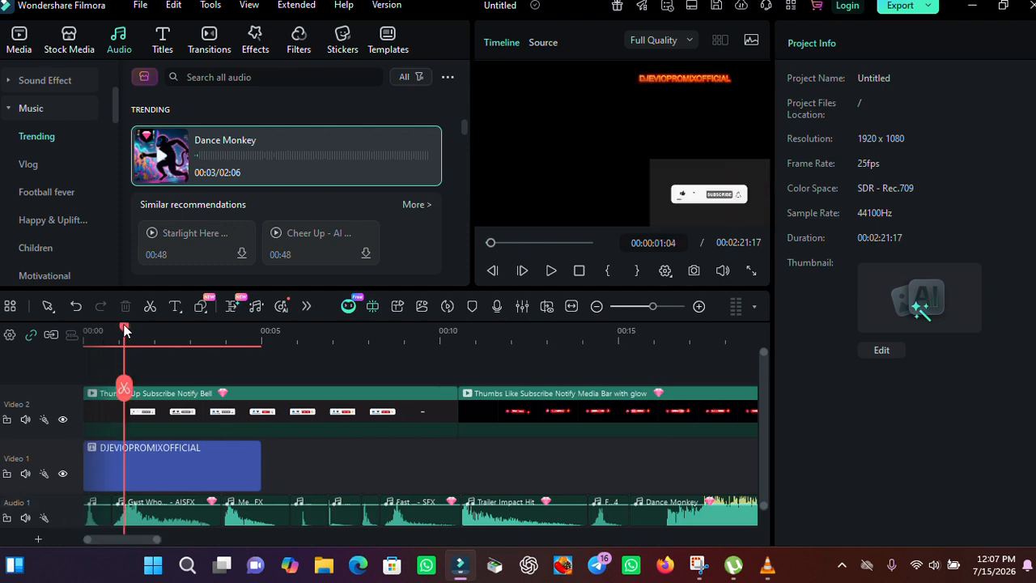
pyautogui.moveTo(123, 330); pyautogui.dragTo(84, 330)
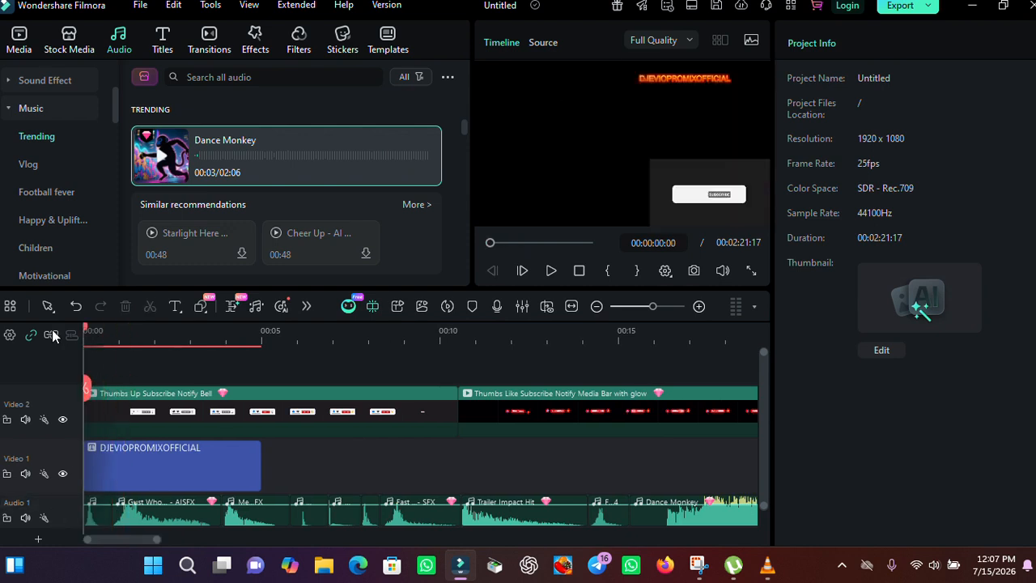
# Step: Browse the Stock Media motion backgrounds and preview Back BG Media 05
pyautogui.click(69, 39)
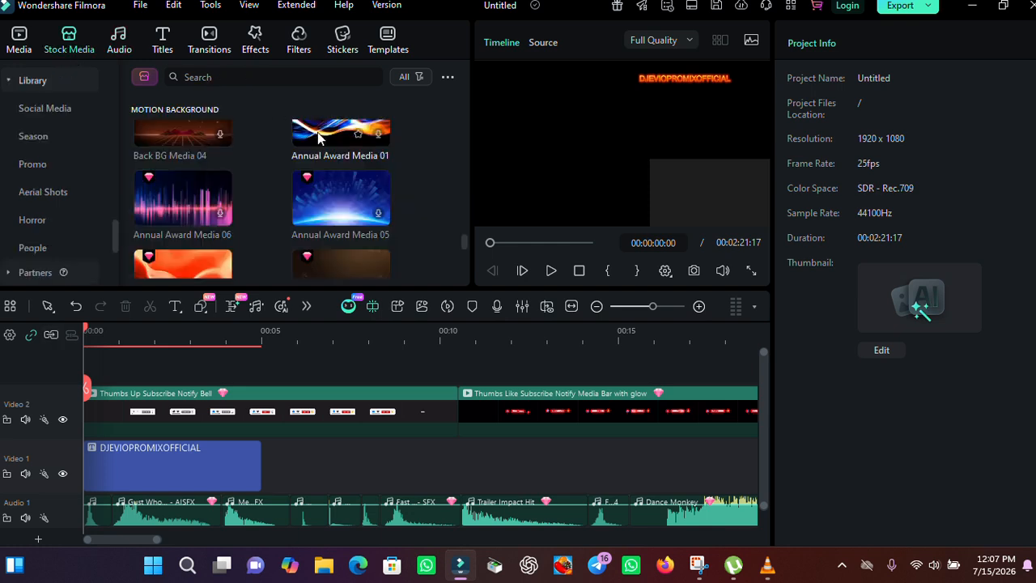
pyautogui.moveTo(463, 243); pyautogui.dragTo(464, 233)
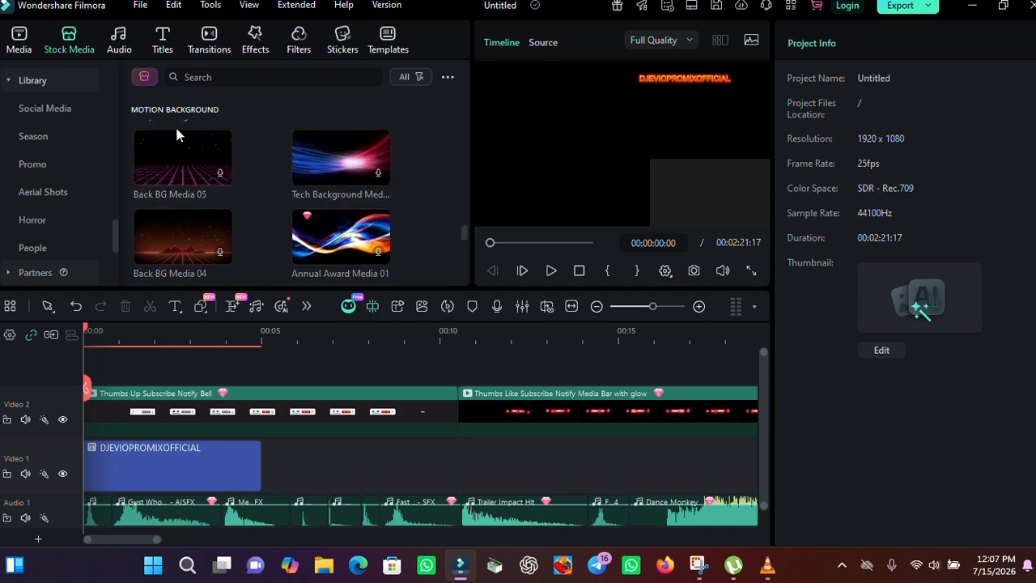
pyautogui.click(218, 174)
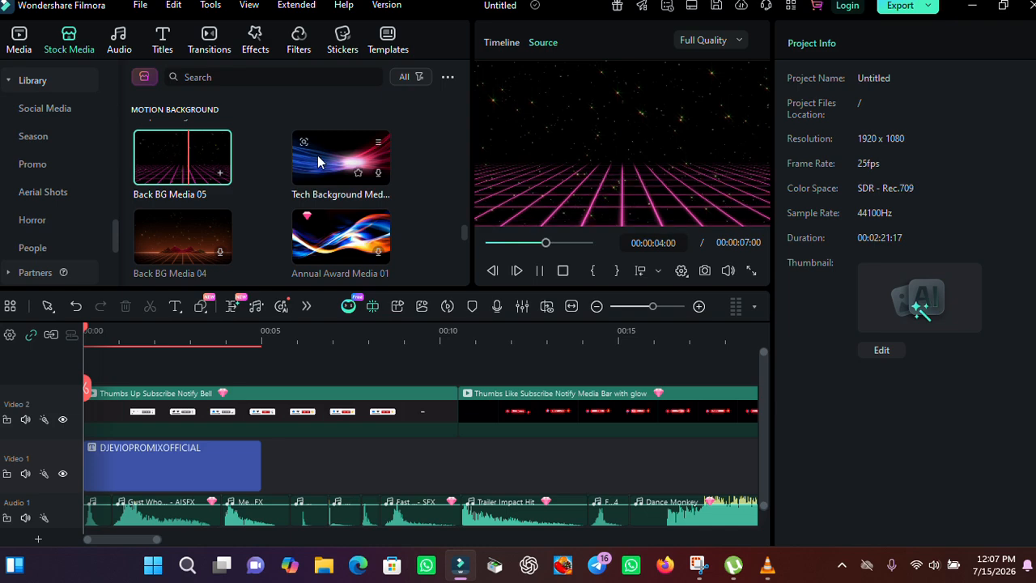
pyautogui.scroll(-1, 109, 230)
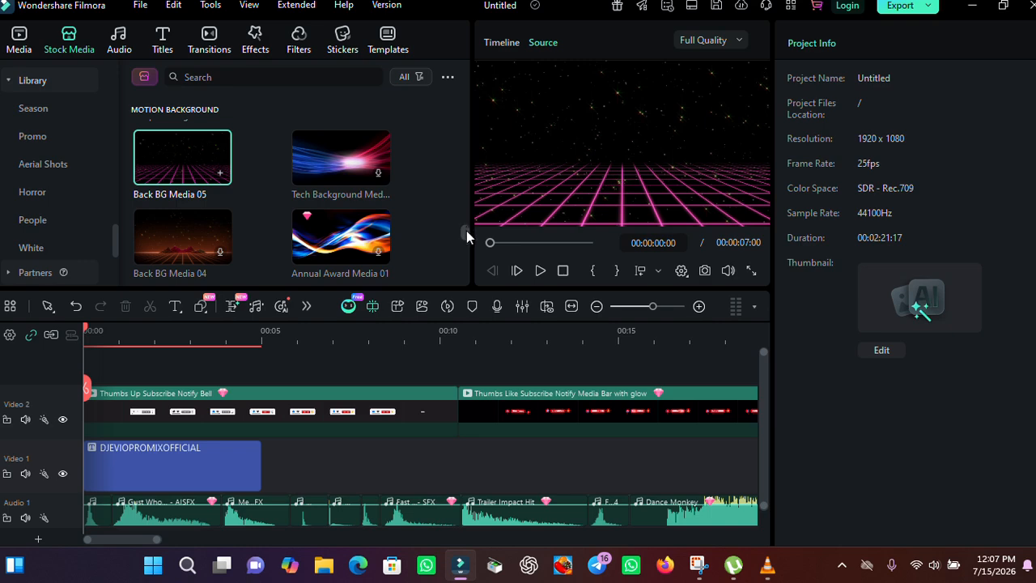
pyautogui.moveTo(466, 231)
pyautogui.mouseDown()
pyautogui.moveTo(469, 150)
pyautogui.moveTo(467, 220)
pyautogui.mouseUp()
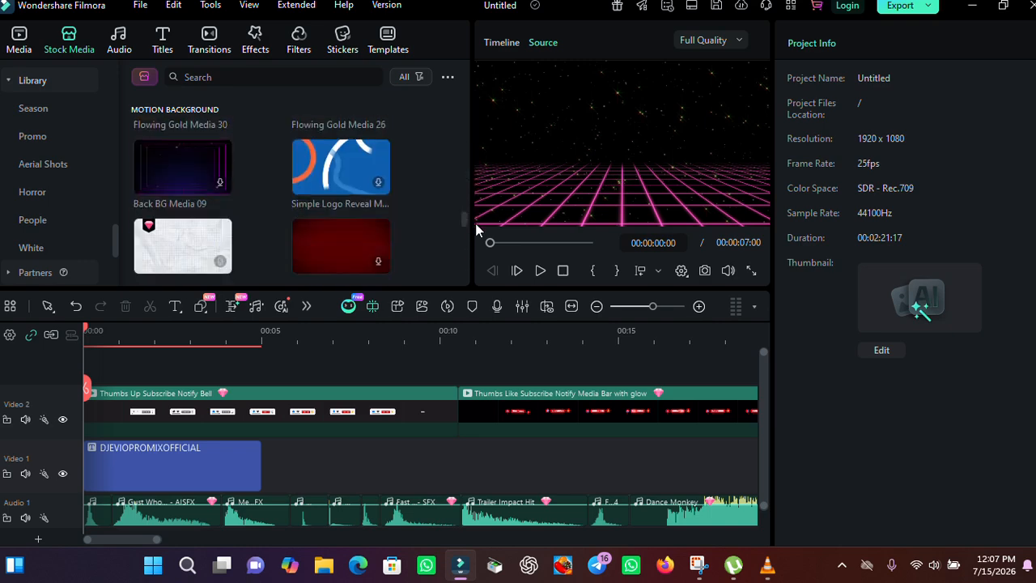
pyautogui.click(29, 83)
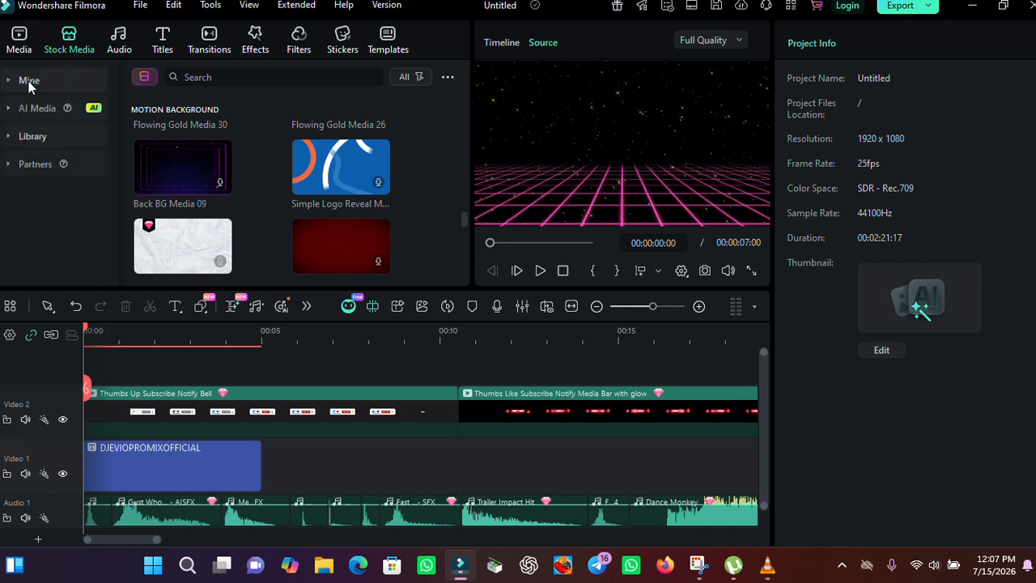
# Step: Preview the Dance Monkey track in the Trending music library
pyautogui.click(128, 43)
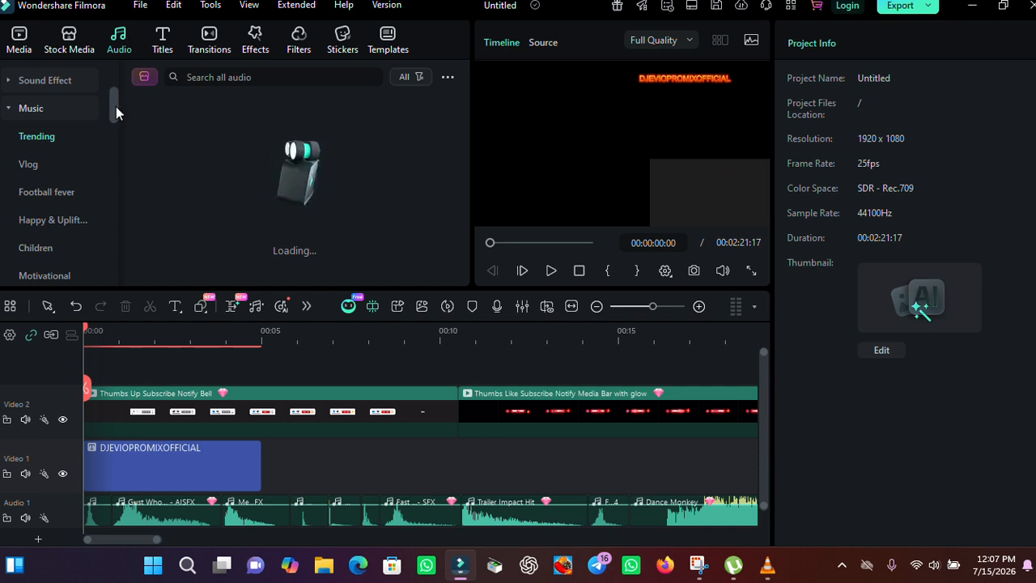
pyautogui.moveTo(115, 106)
pyautogui.mouseDown()
pyautogui.moveTo(115, 117)
pyautogui.moveTo(117, 106)
pyautogui.mouseUp()
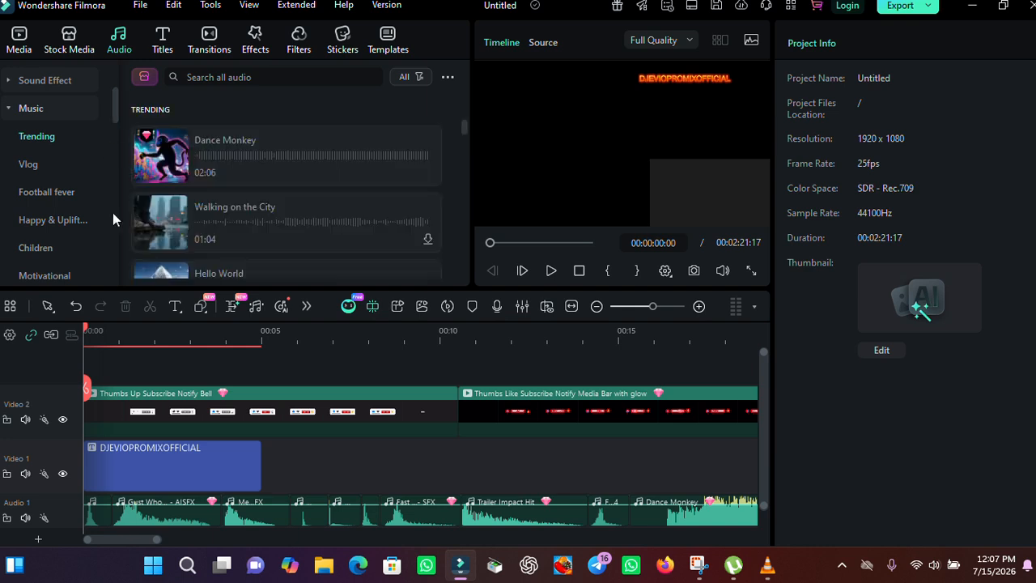
pyautogui.click(168, 160)
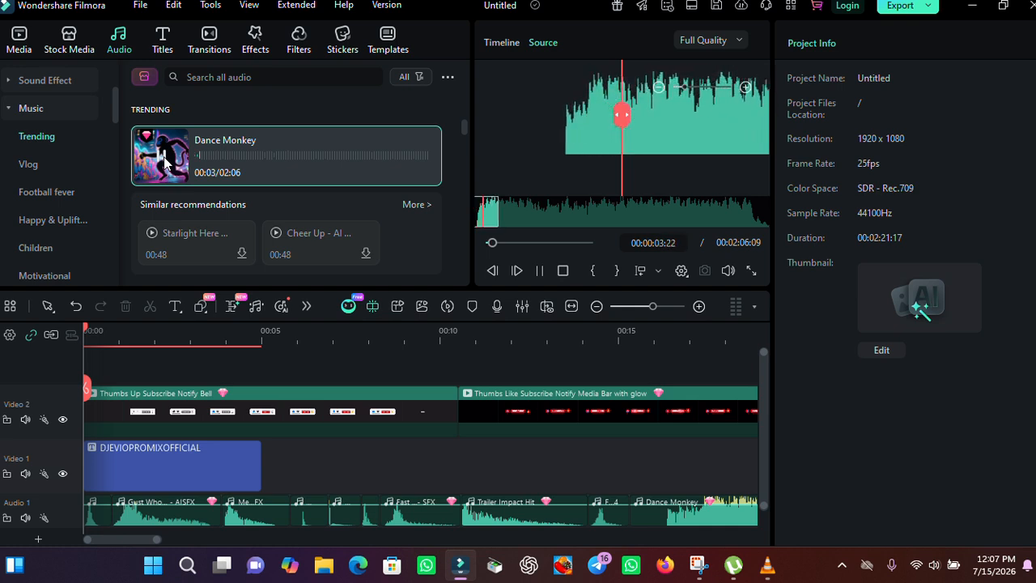
pyautogui.click(164, 160)
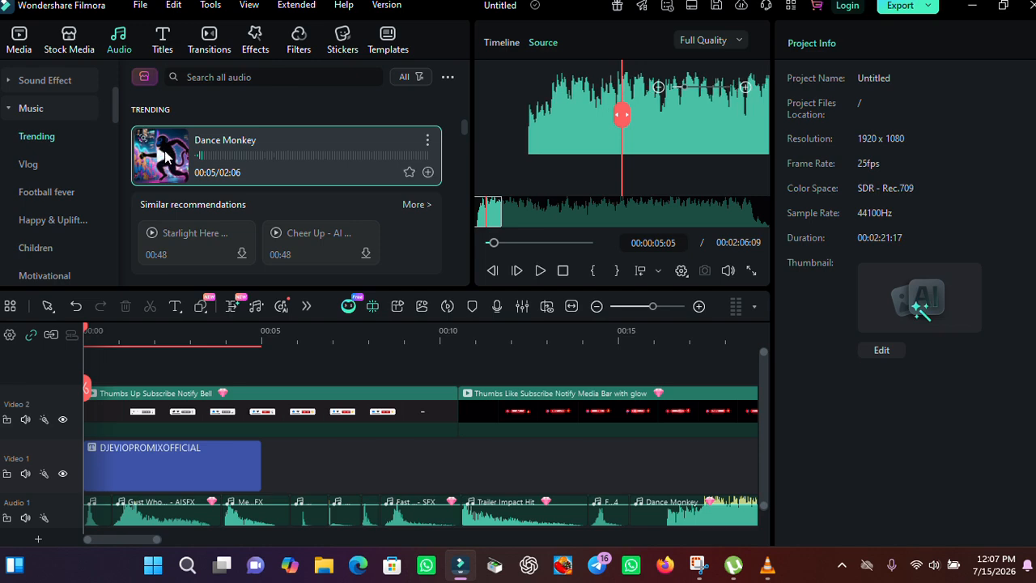
# Step: Replace the long music clip at the end of Audio 1 with the Dance Monkey track placed after the sound effects
pyautogui.moveTo(149, 540); pyautogui.dragTo(475, 558)
pyautogui.click(402, 519)
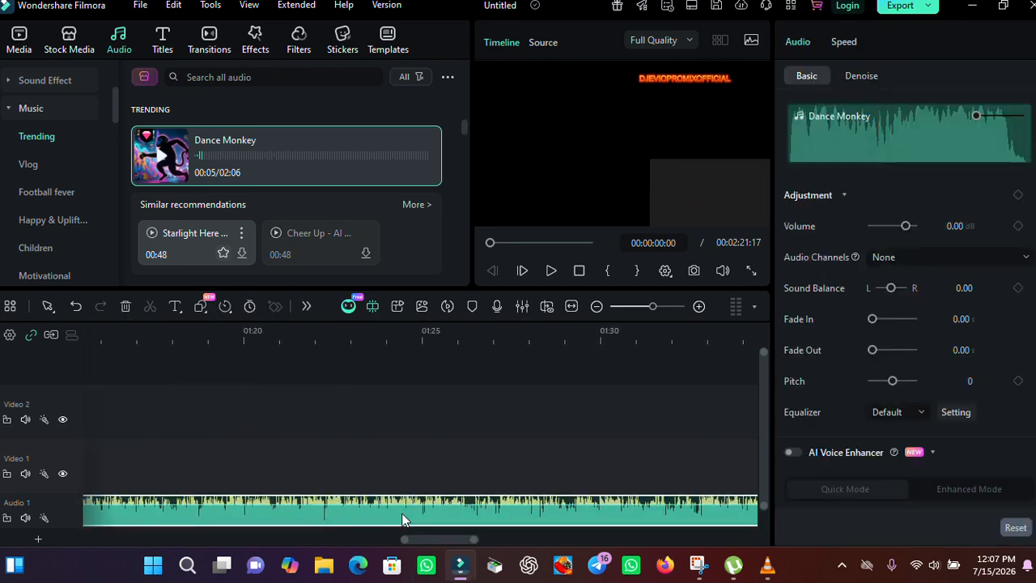
pyautogui.press('Delete')
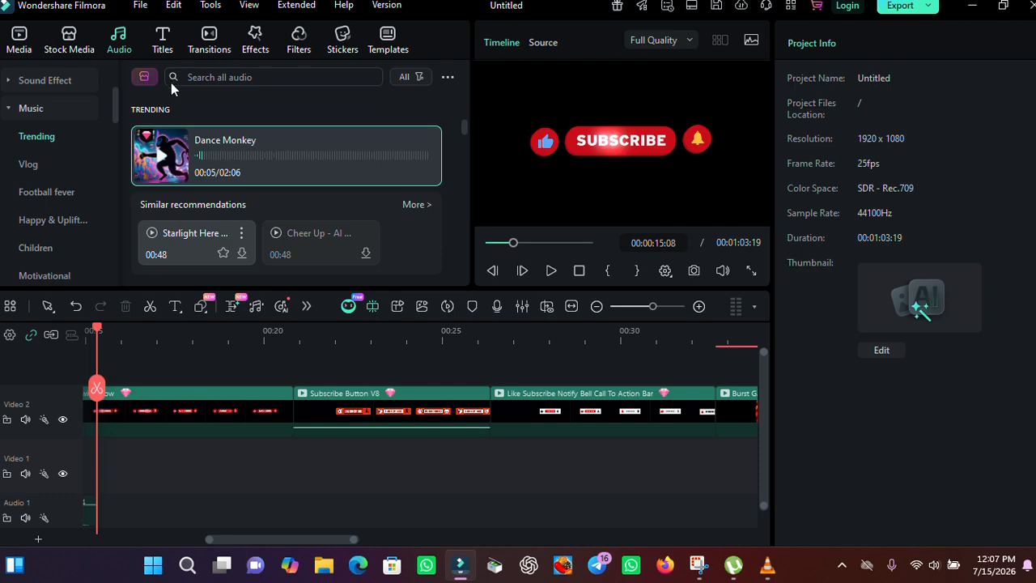
pyautogui.moveTo(166, 143)
pyautogui.mouseDown()
pyautogui.moveTo(134, 429)
pyautogui.moveTo(283, 457)
pyautogui.moveTo(366, 491)
pyautogui.mouseUp()
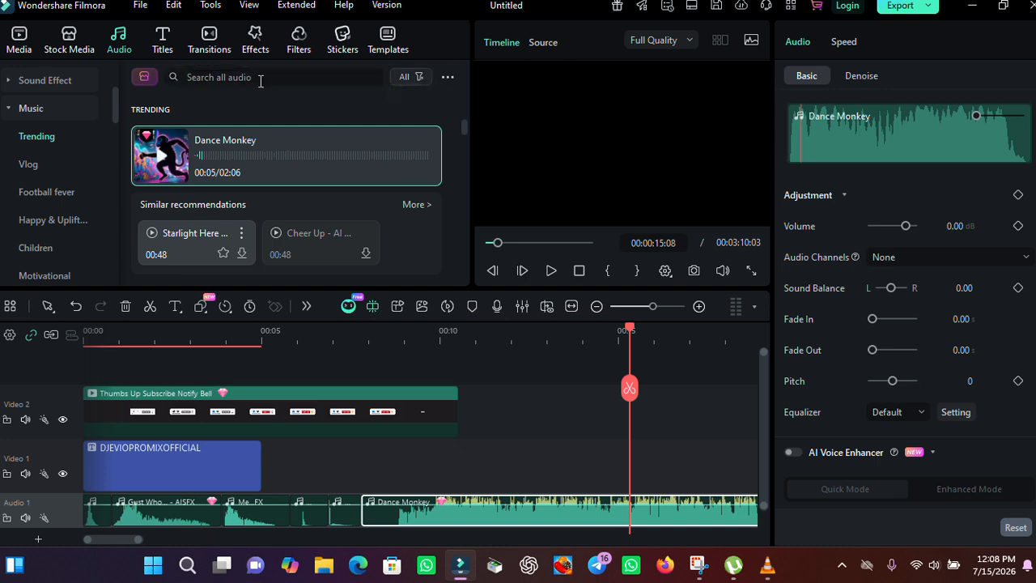
# Step: Download the Emotional Piano and Breaking News tracks from the Trending music list
pyautogui.moveTo(465, 124); pyautogui.dragTo(462, 153)
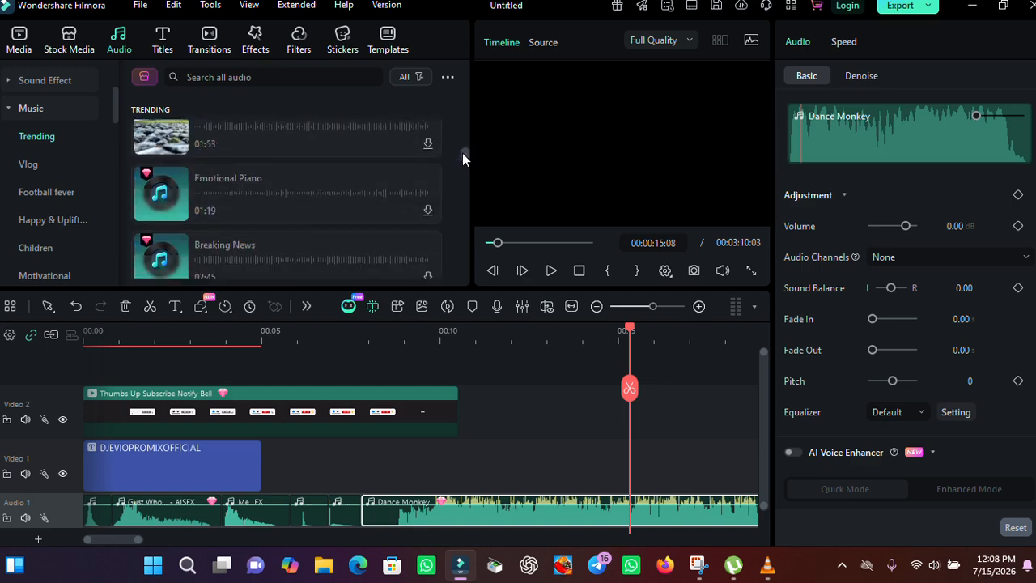
pyautogui.click(427, 211)
pyautogui.scroll(-1, 425, 212)
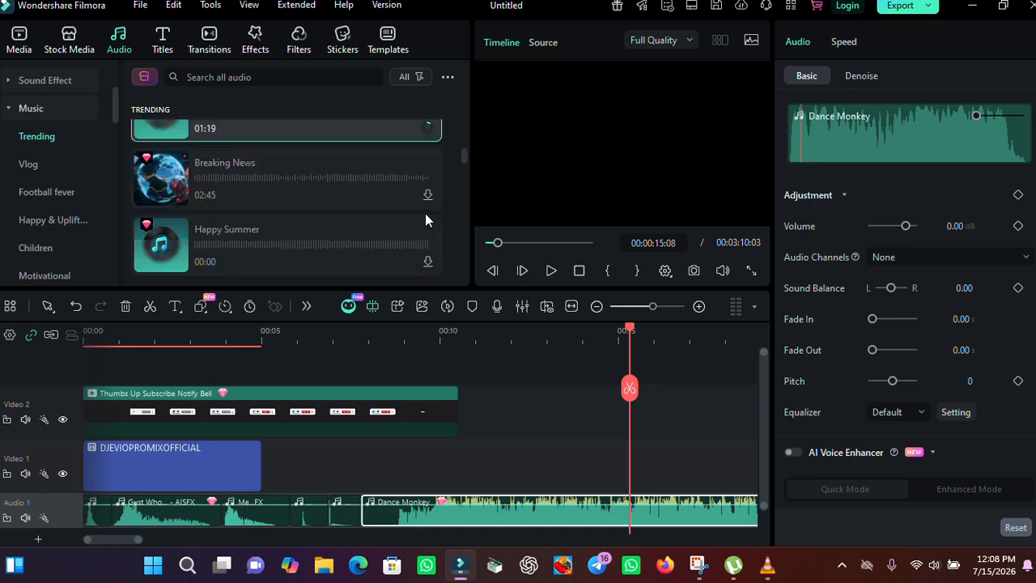
pyautogui.click(428, 195)
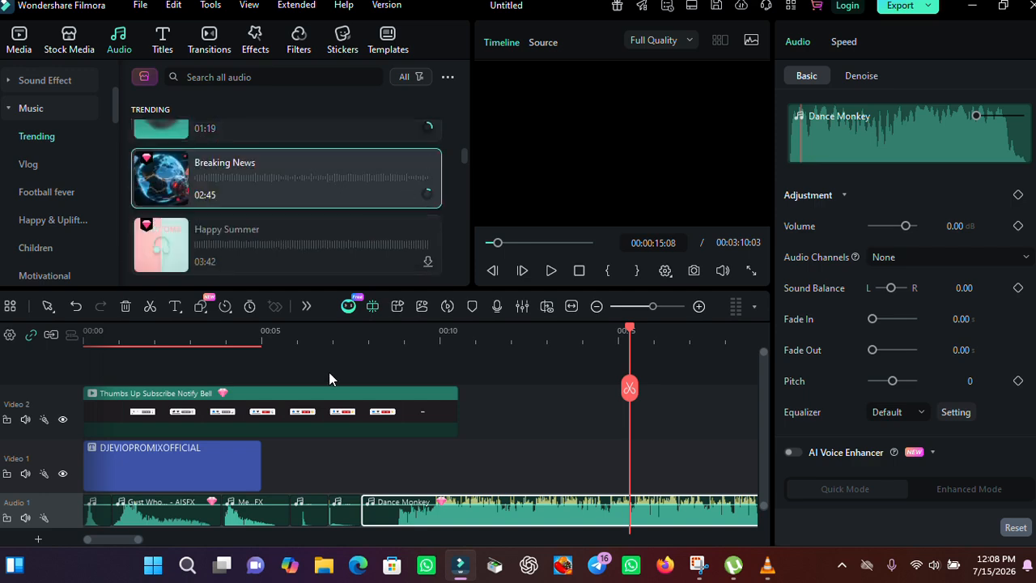
# Step: Try to add the Breaking News track to the Audio 1 track after Dance Monkey
pyautogui.scroll(-3, 391, 340)
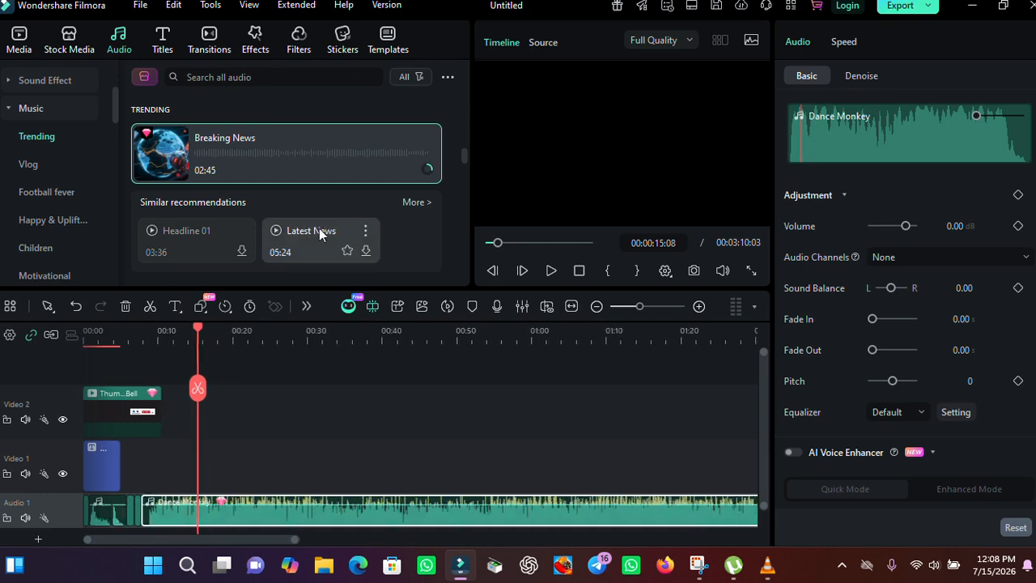
pyautogui.scroll(-5, 430, 360)
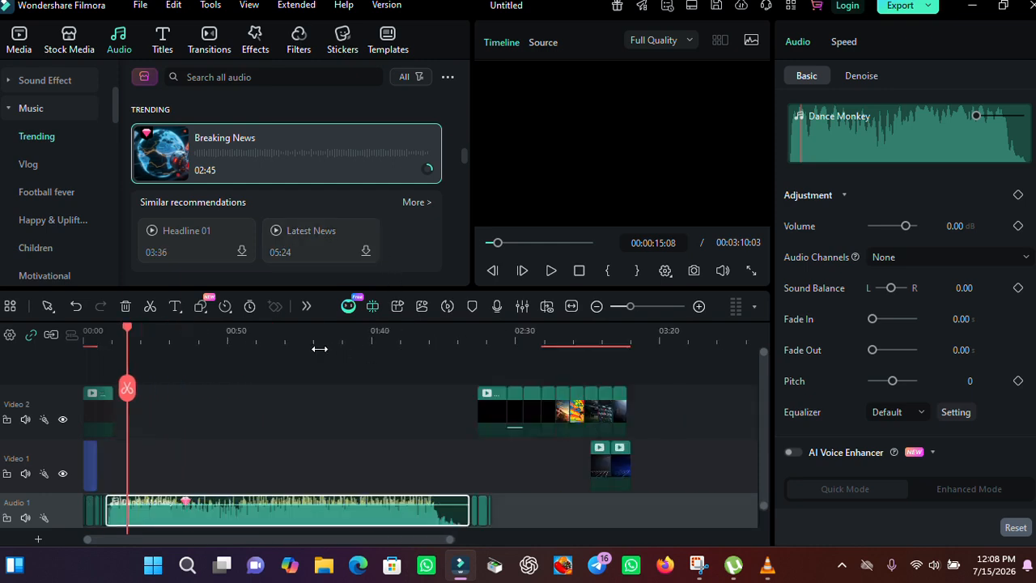
pyautogui.moveTo(247, 167); pyautogui.dragTo(377, 521)
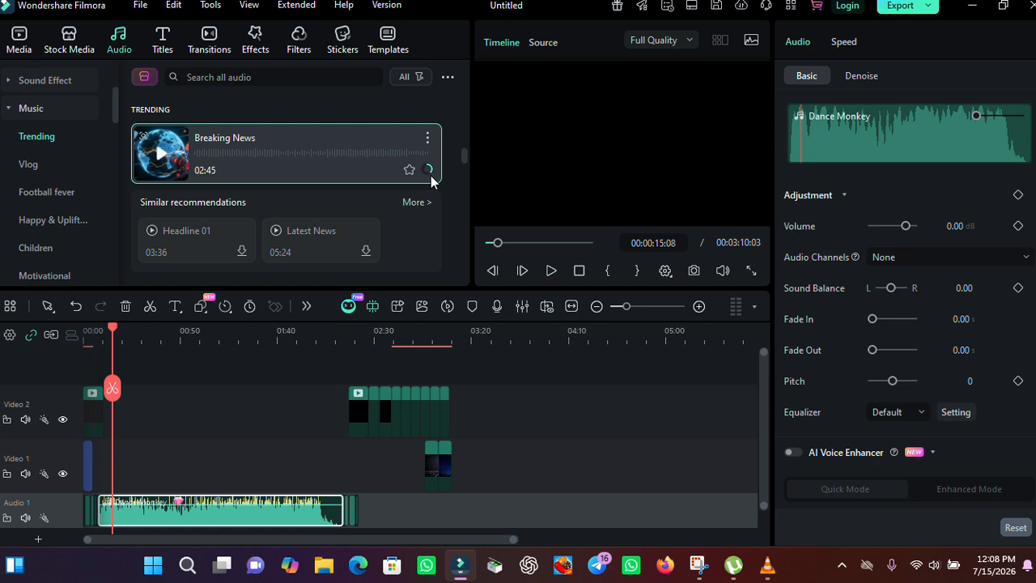
pyautogui.click(917, 566)
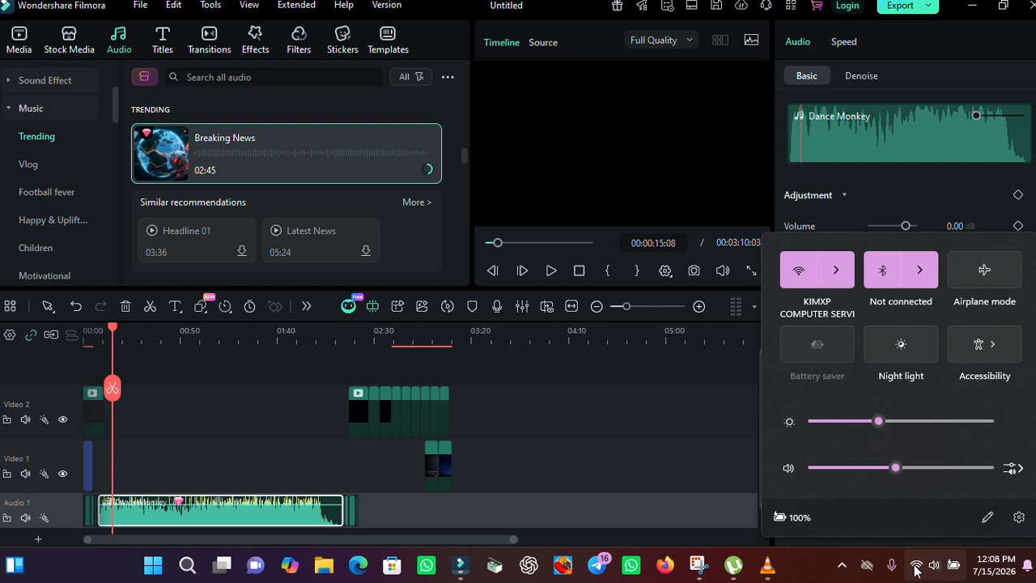
pyautogui.click(917, 566)
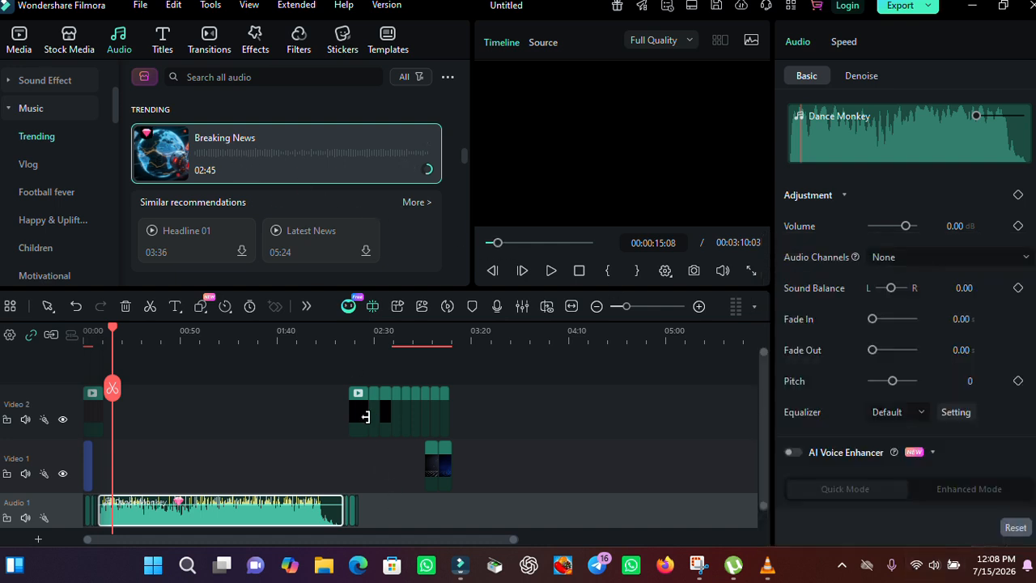
# Step: Move the later subscribe-animation clips on Video 1 and Video 2 to follow the first subscribe clip near the start
pyautogui.click(508, 459)
pyautogui.moveTo(520, 466); pyautogui.dragTo(328, 388)
pyautogui.click(325, 391)
pyautogui.moveTo(586, 459); pyautogui.dragTo(123, 407)
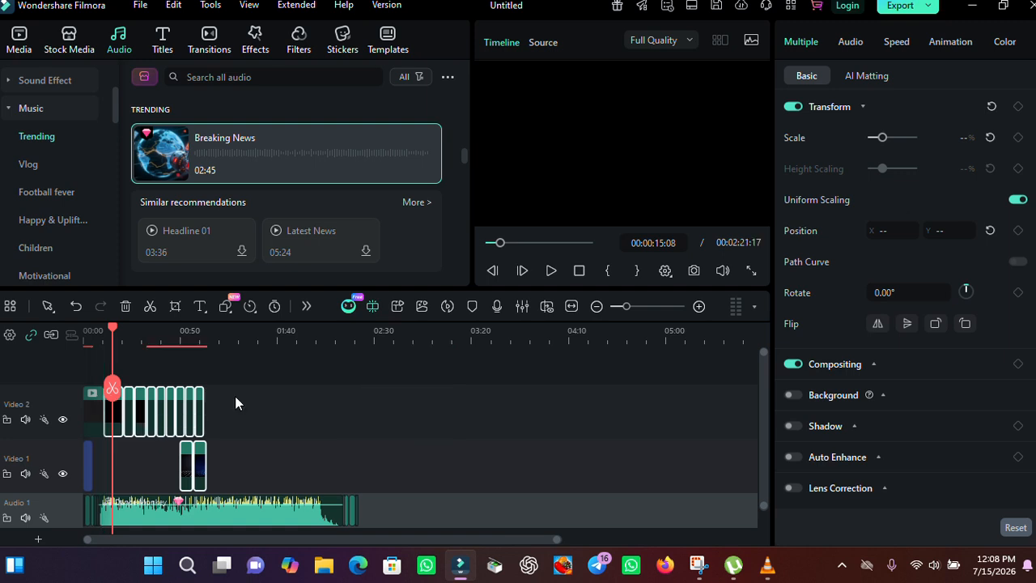
pyautogui.click(235, 396)
# Step: Duplicate the group of subscribe-animation clips and paste the copy at about 01:14 on the timeline
pyautogui.moveTo(286, 469); pyautogui.dragTo(105, 377)
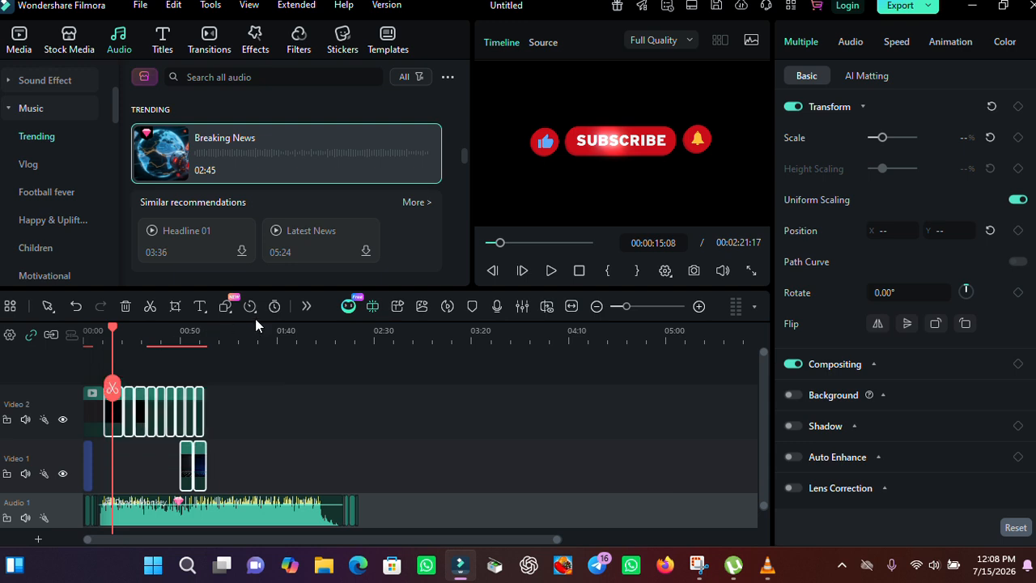
pyautogui.click(228, 334)
pyautogui.click(267, 440)
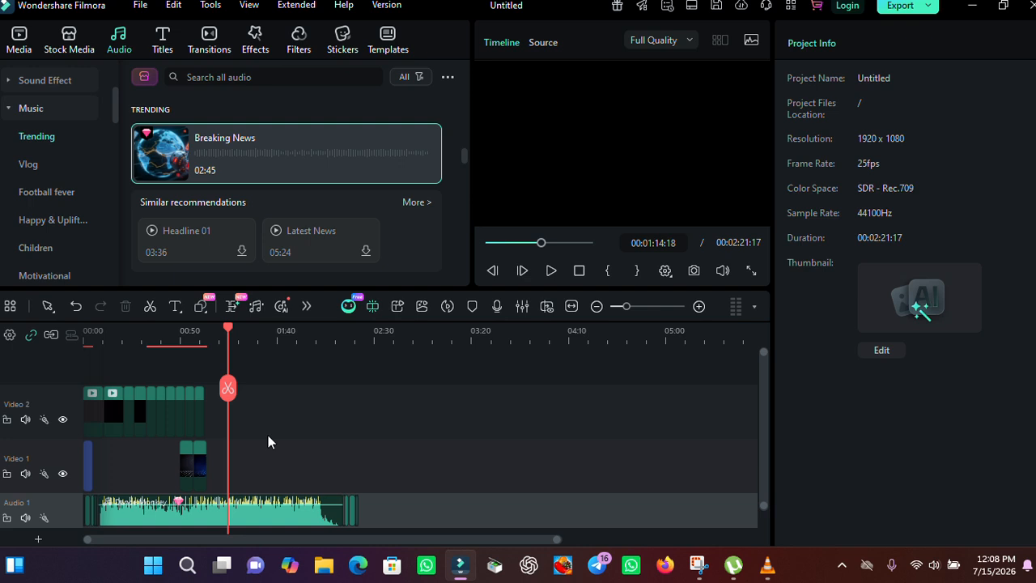
pyautogui.hotkey('ctrl', 'v')
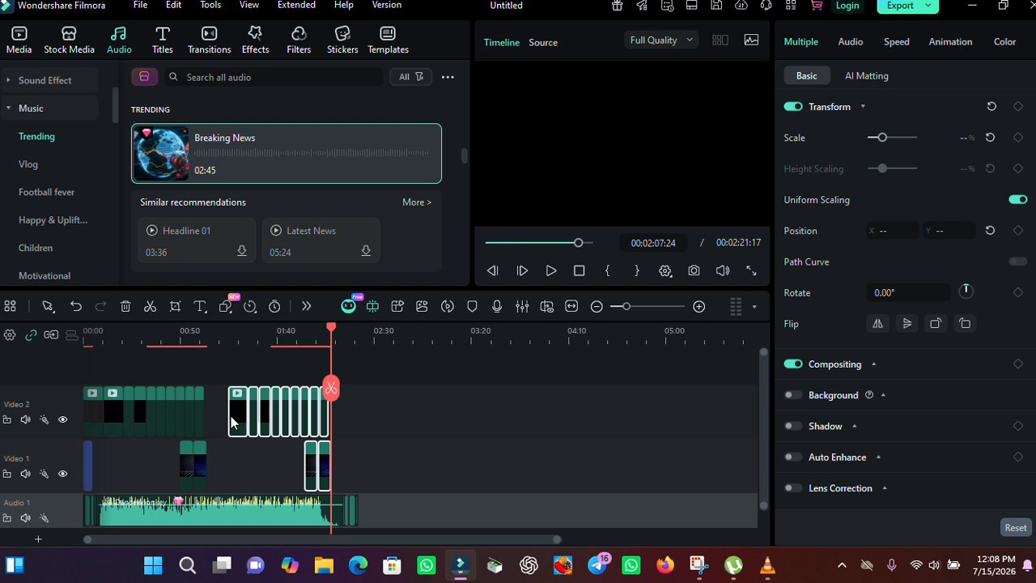
# Step: Slide the pasted clip group left so it sits directly after the first group
pyautogui.moveTo(230, 419); pyautogui.dragTo(220, 419)
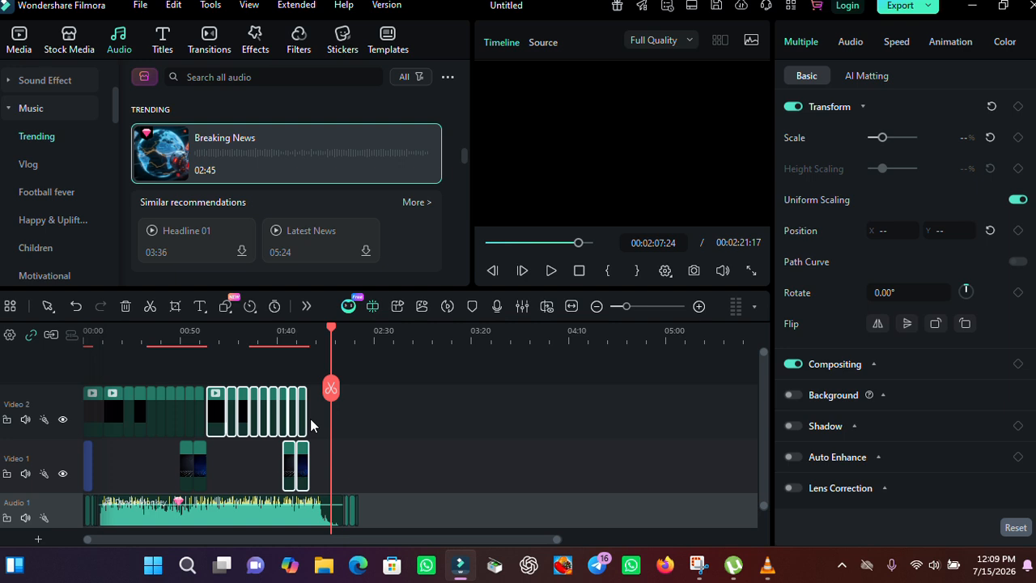
pyautogui.click(310, 419)
# Step: Add the Breaking News track to the Audio 1 track right after the Dance Monkey clip
pyautogui.click(314, 339)
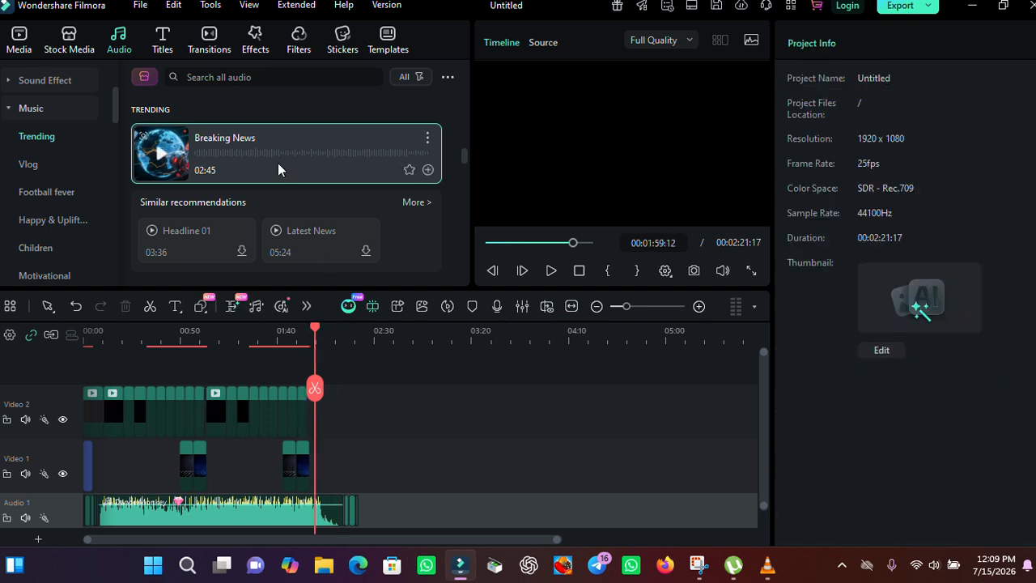
pyautogui.moveTo(206, 148); pyautogui.dragTo(363, 503)
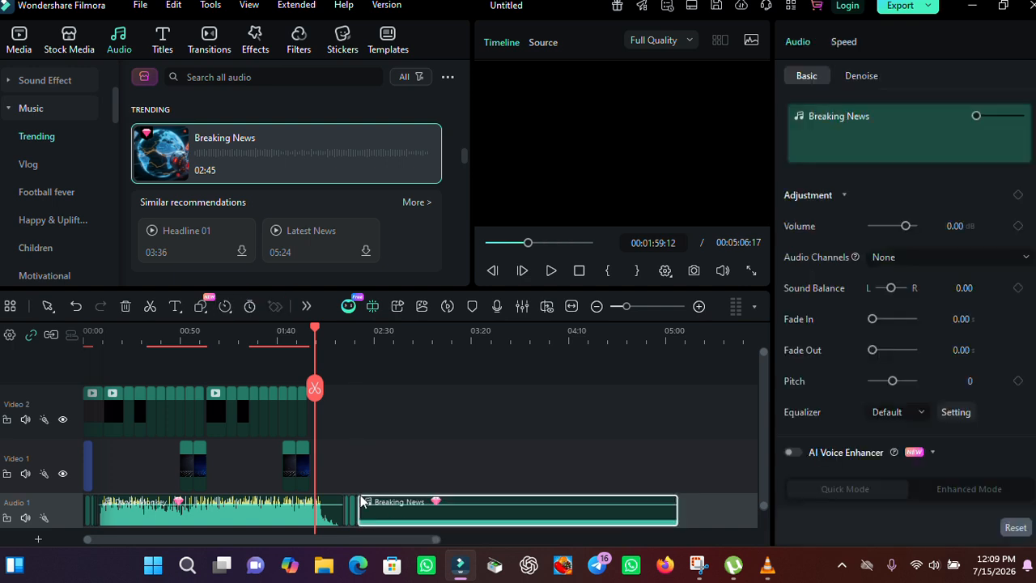
pyautogui.click(342, 418)
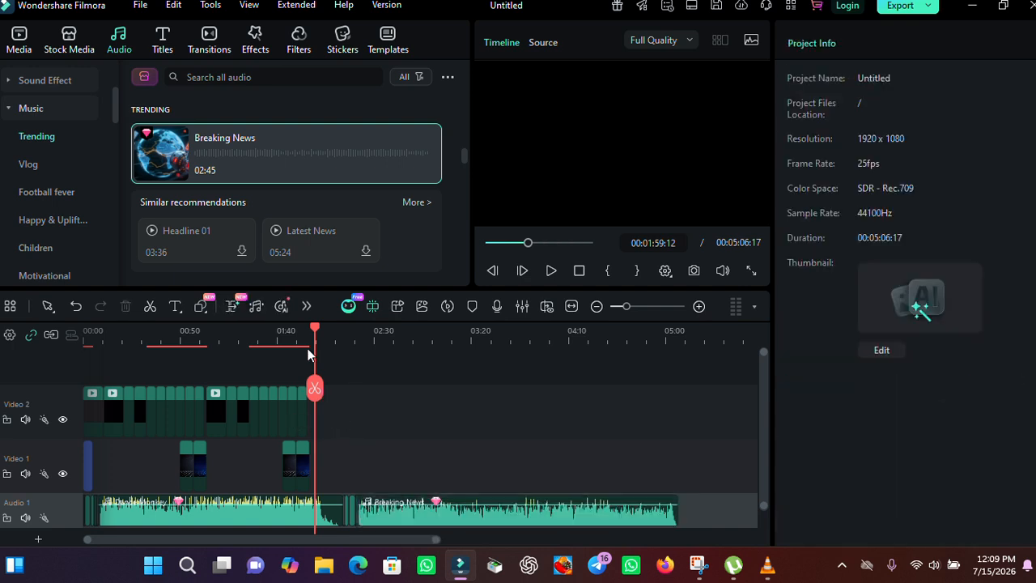
# Step: Add the Back BG Media 09 motion background from the stock media library to Video 2 right after the subscribe clips
pyautogui.moveTo(215, 412); pyautogui.dragTo(71, 408)
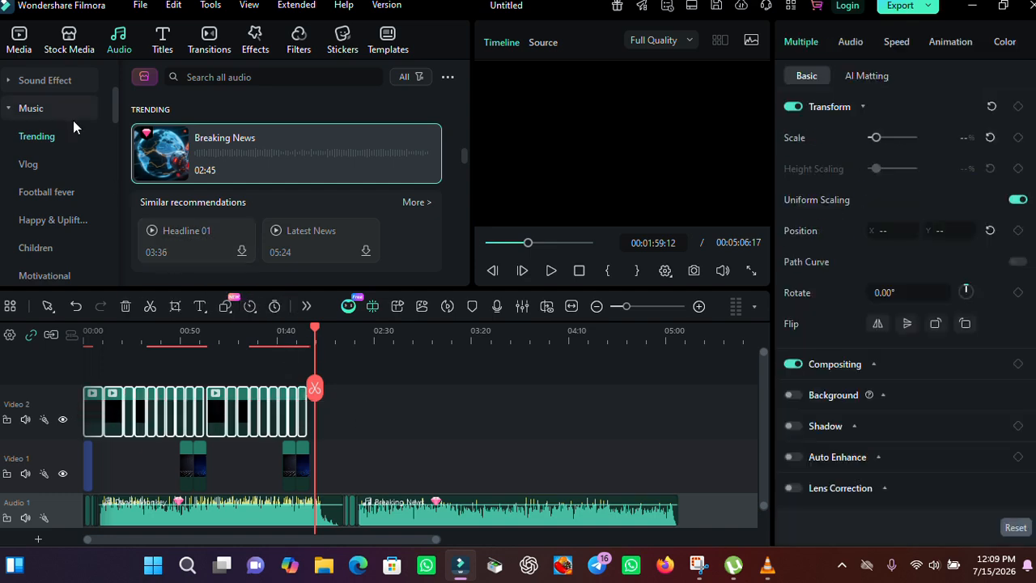
pyautogui.click(61, 45)
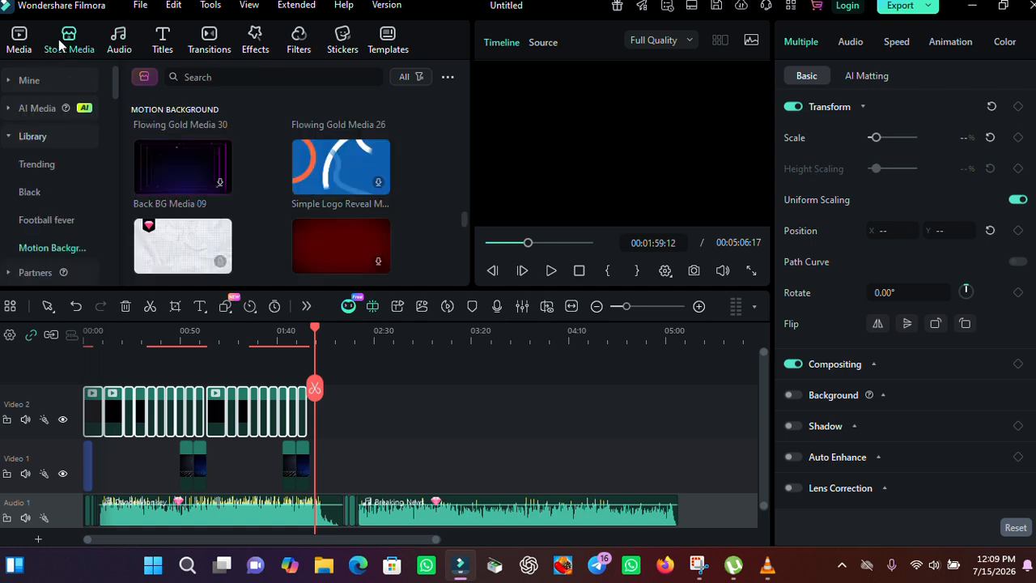
pyautogui.click(221, 185)
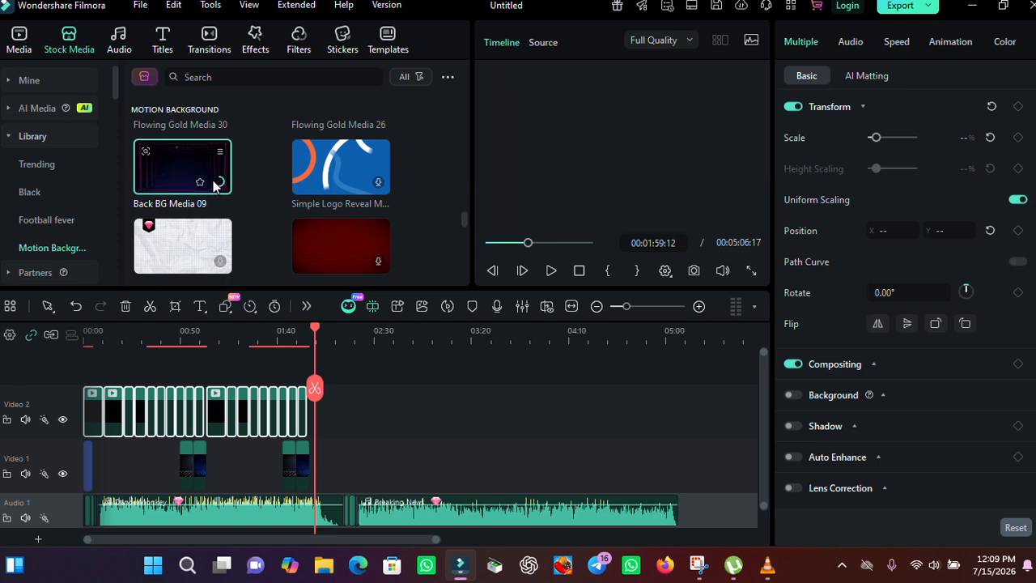
pyautogui.moveTo(146, 155); pyautogui.dragTo(299, 411)
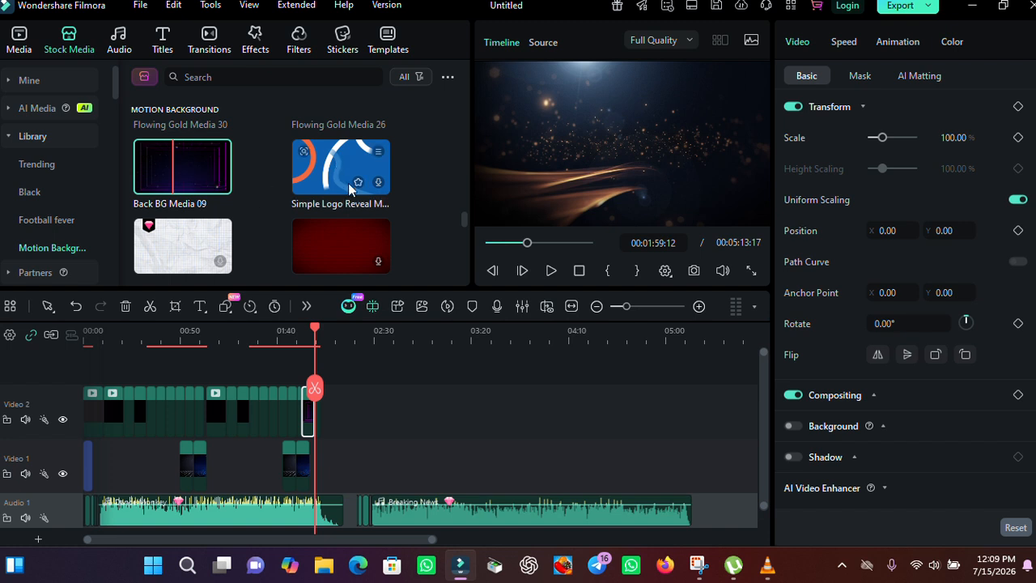
# Step: Add the Simple Logo Reveal and Flowing Gold Media 26 backgrounds to Video 2 after Back BG Media 09
pyautogui.click(379, 186)
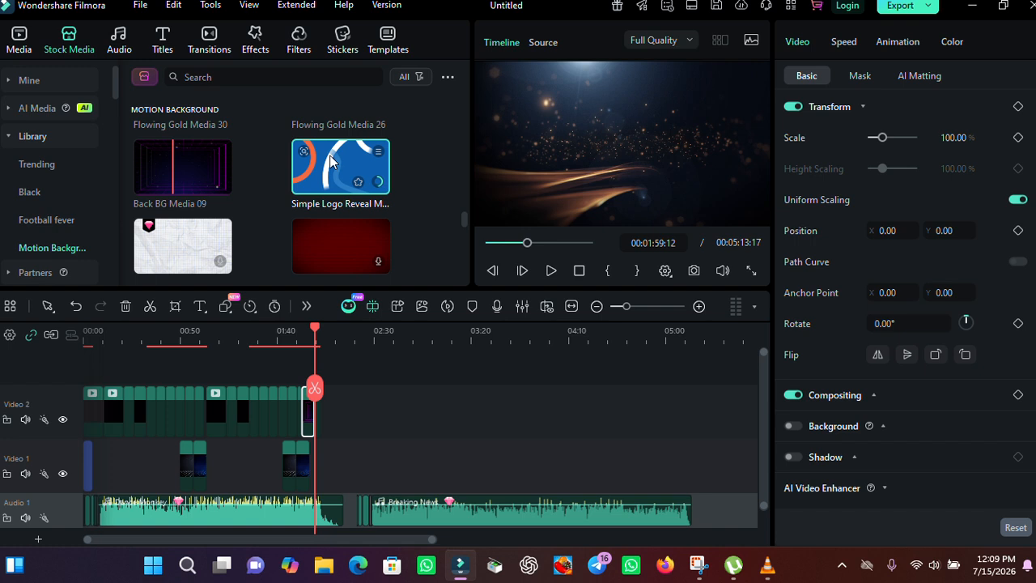
pyautogui.moveTo(330, 156); pyautogui.dragTo(326, 419)
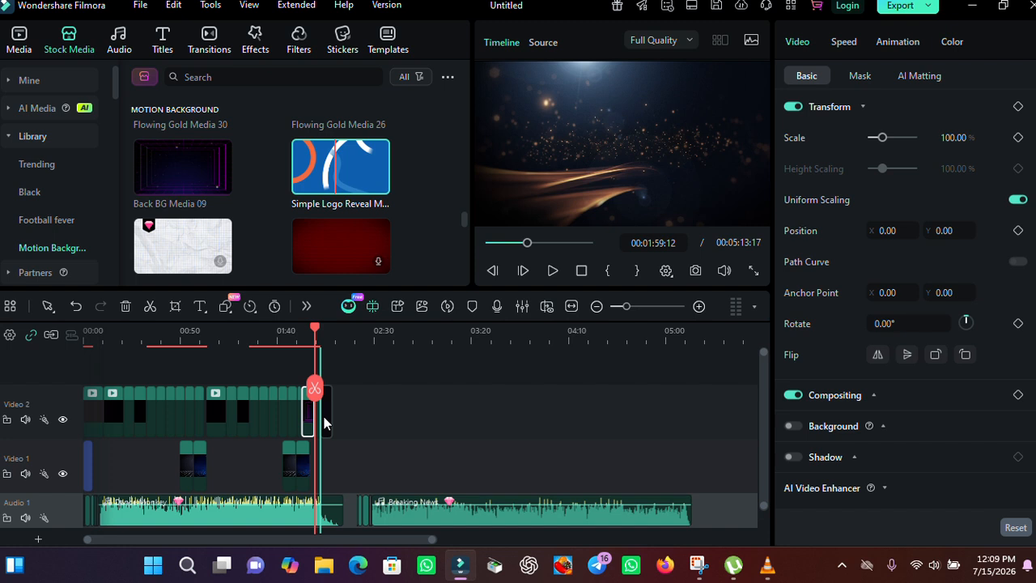
pyautogui.moveTo(468, 218); pyautogui.dragTo(464, 210)
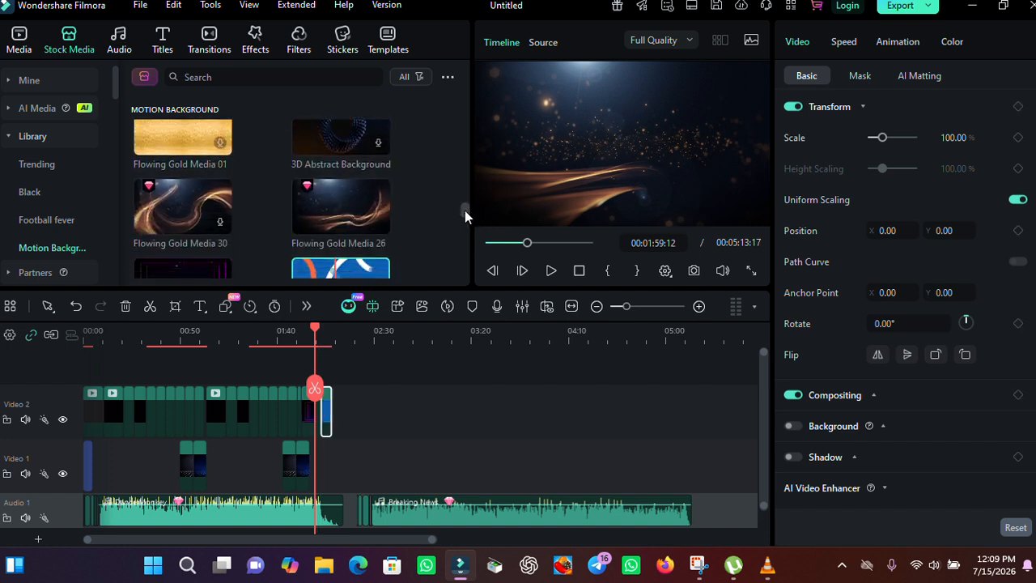
pyautogui.moveTo(342, 211); pyautogui.dragTo(336, 409)
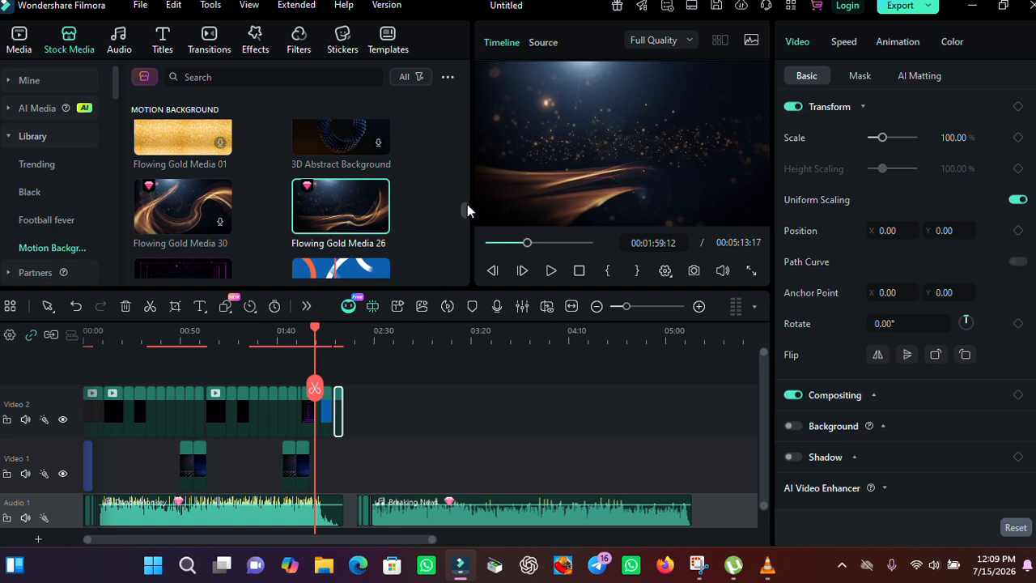
pyautogui.scroll(-5, 467, 192)
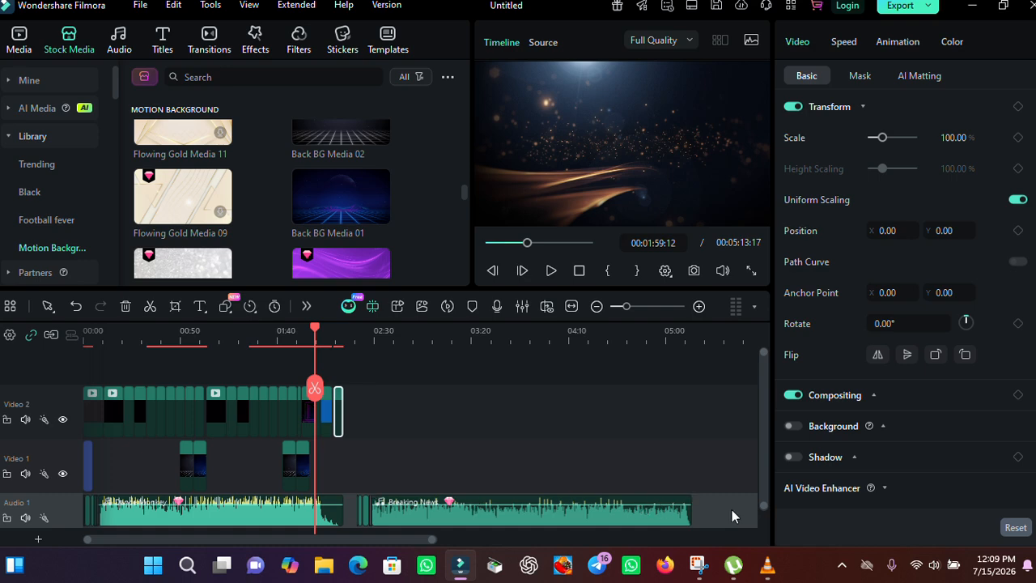
# Step: Slide the Breaking News audio clip slightly left to close the gap after the first music clip
pyautogui.moveTo(731, 509); pyautogui.dragTo(350, 462)
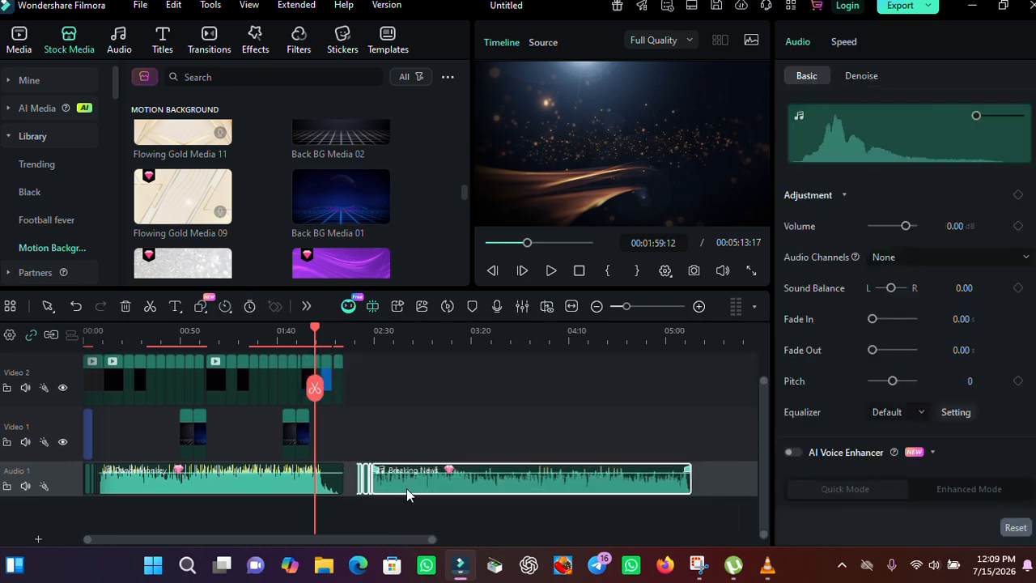
pyautogui.moveTo(406, 488); pyautogui.dragTo(392, 486)
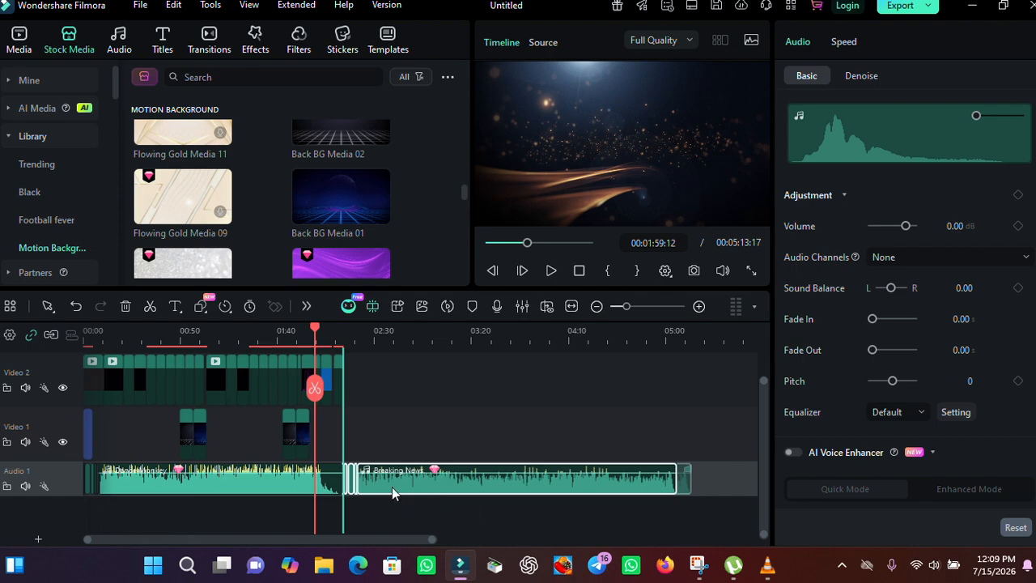
# Step: Select all clips on Video 1 and Video 2 and paste a copy at about 02:18 after the existing clips
pyautogui.click(362, 387)
pyautogui.moveTo(393, 425); pyautogui.dragTo(100, 367)
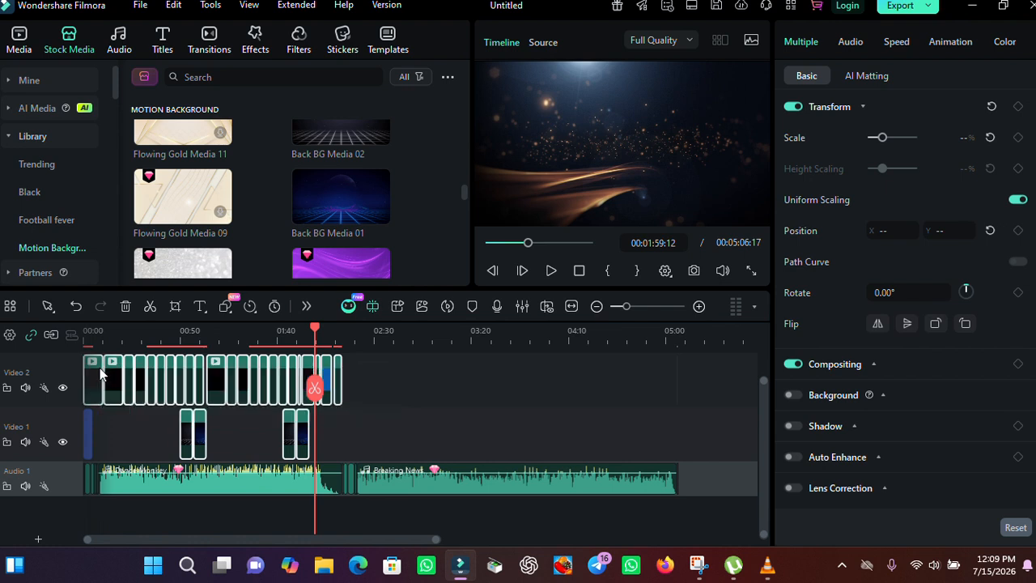
pyautogui.click(352, 344)
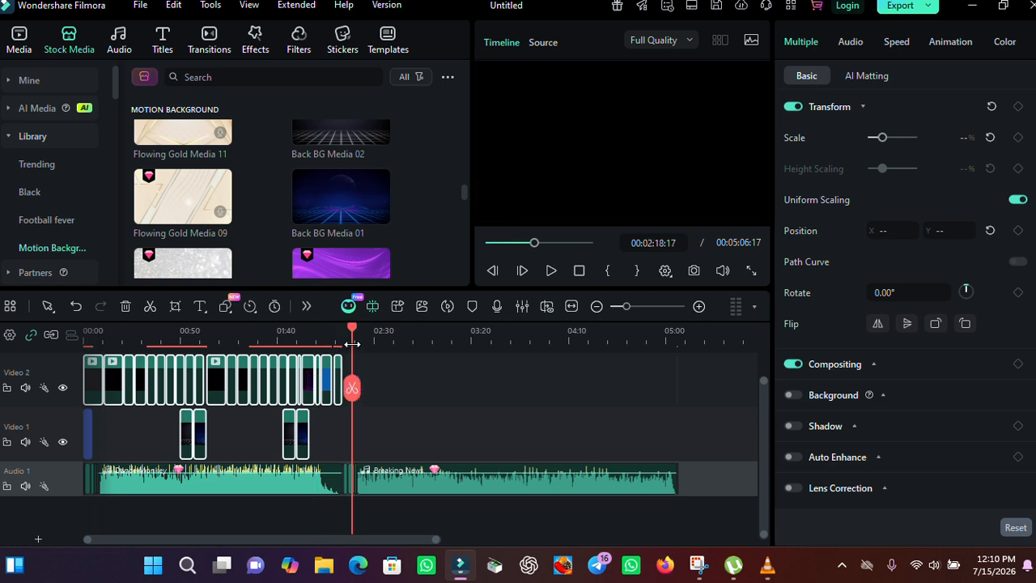
pyautogui.hotkey('ctrl', 'v')
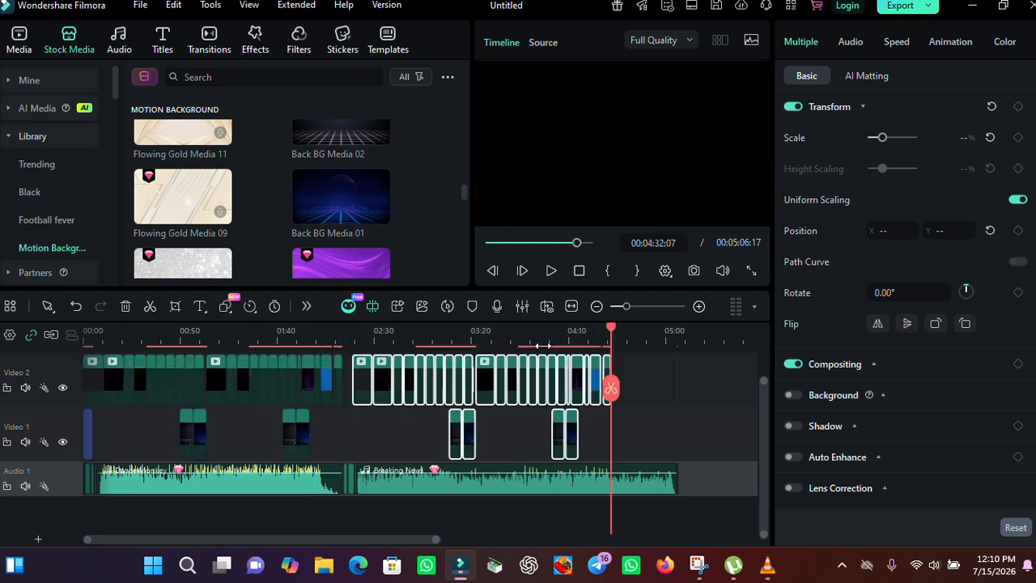
# Step: Paste another copy of the clip group at about 04:44 and slide it left to follow the previous copy
pyautogui.click(634, 341)
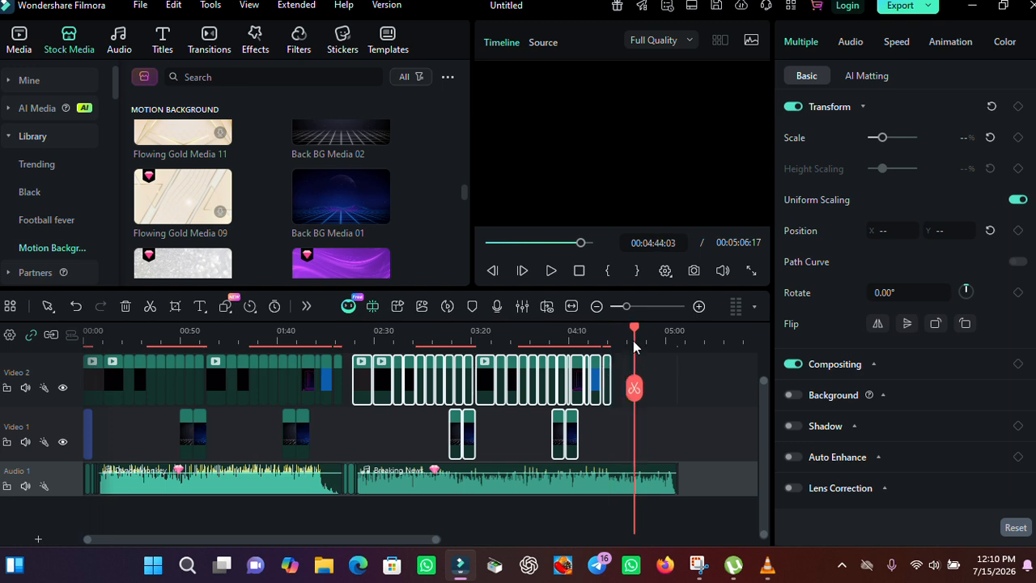
pyautogui.hotkey('ctrl', 'v')
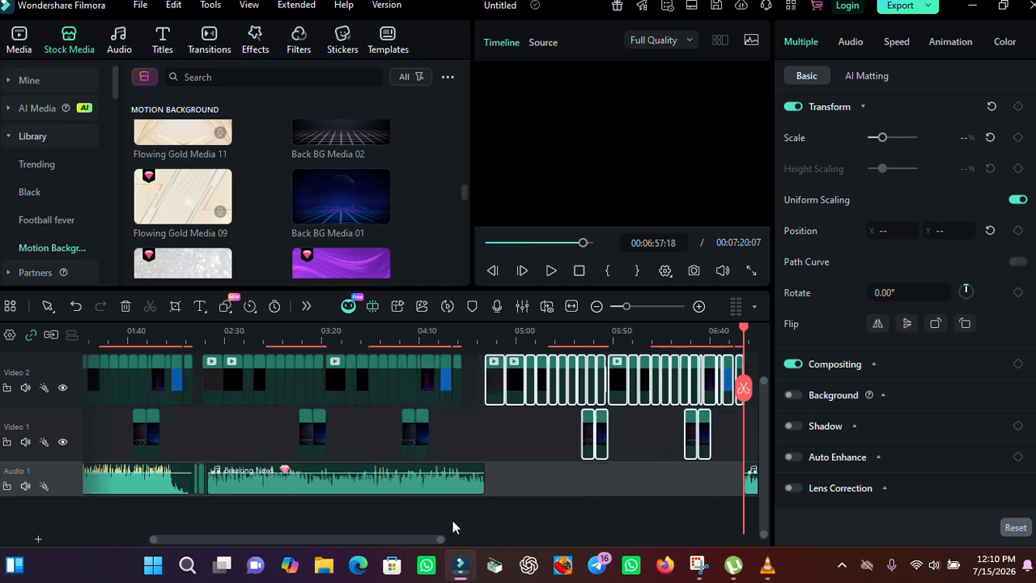
pyautogui.moveTo(430, 536); pyautogui.dragTo(474, 536)
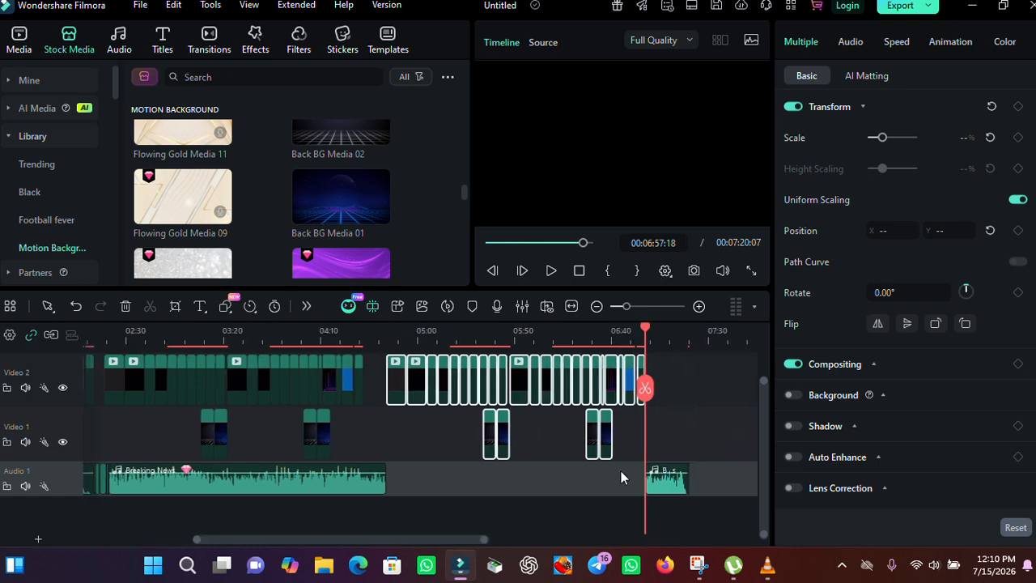
pyautogui.moveTo(649, 448); pyautogui.dragTo(384, 376)
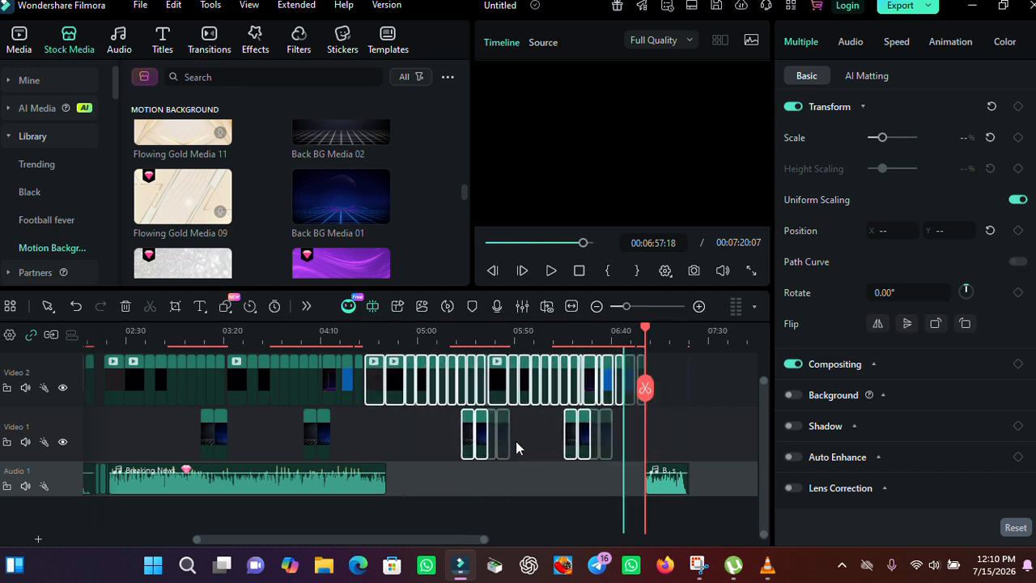
# Step: Move the pasted short Breaking News audio clip left so it sits directly after the long Breaking News clip
pyautogui.moveTo(664, 479); pyautogui.dragTo(404, 466)
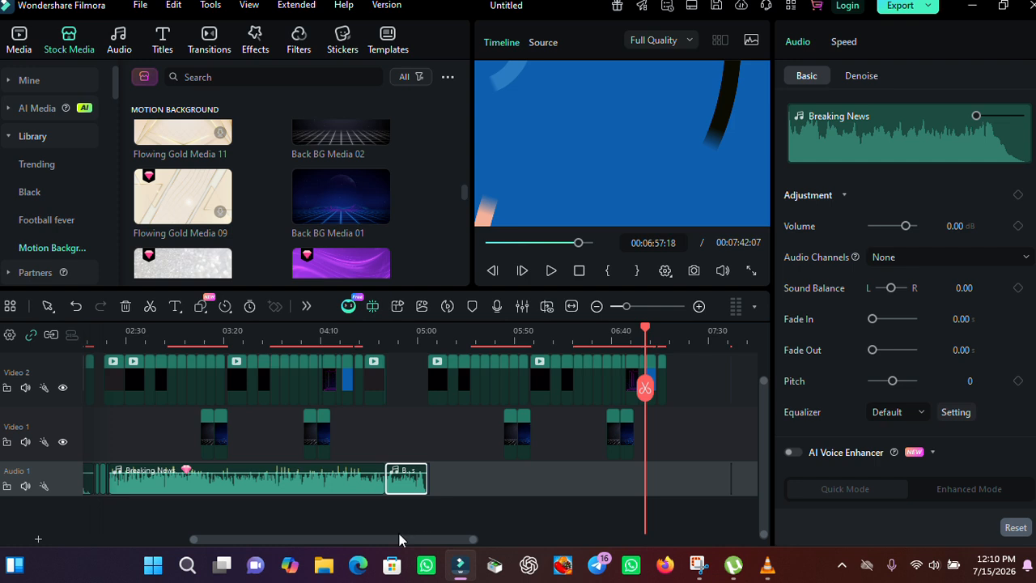
pyautogui.moveTo(326, 540); pyautogui.dragTo(179, 524)
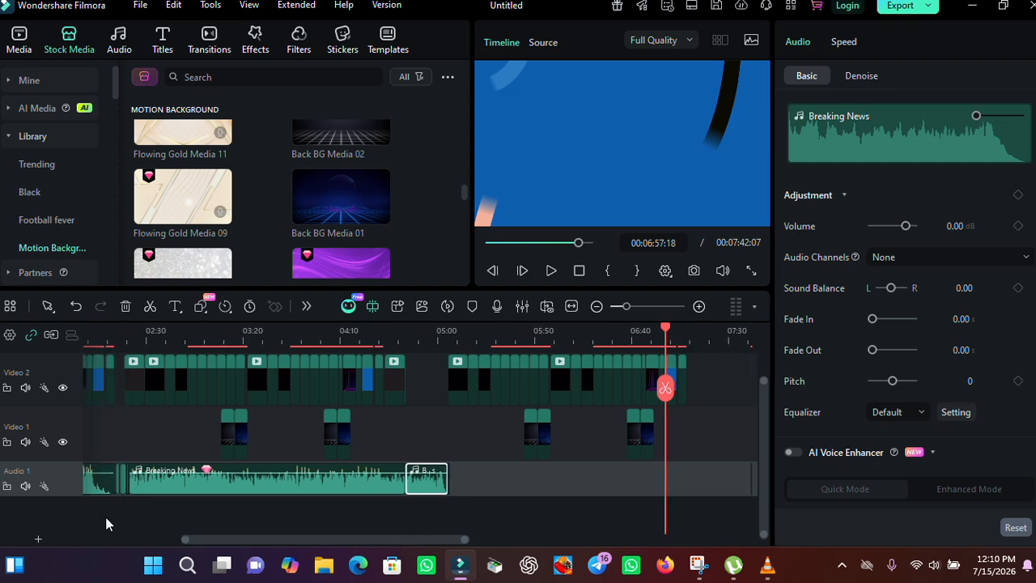
# Step: Play the timeline from the start, including in full screen, to review the assembled video
pyautogui.click(144, 332)
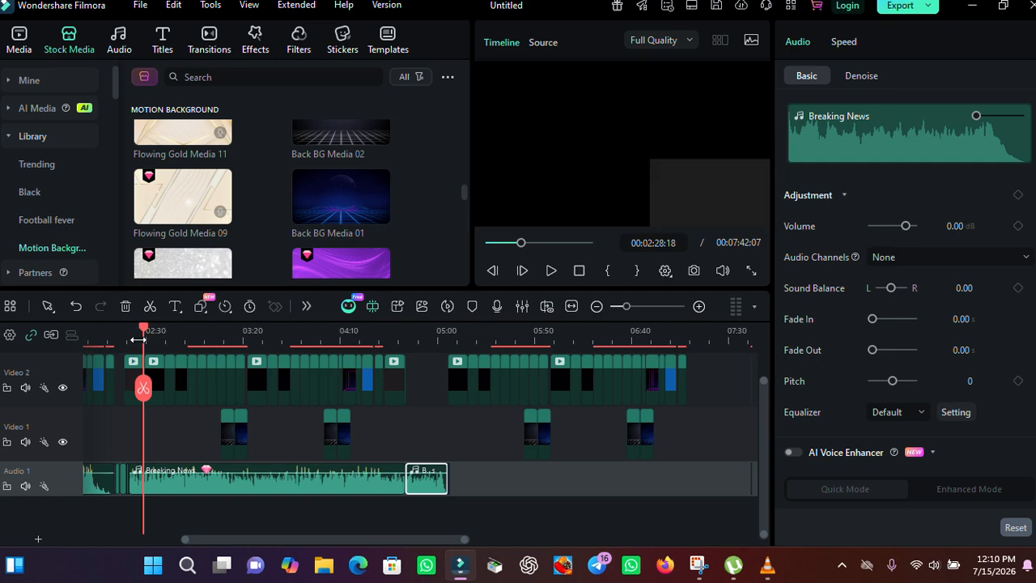
pyautogui.moveTo(144, 327); pyautogui.dragTo(17, 320)
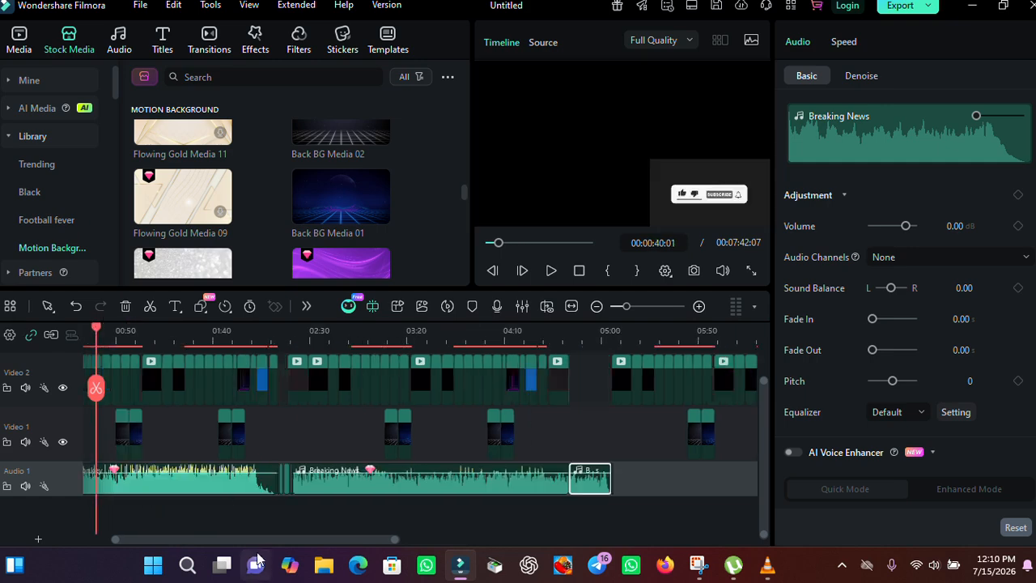
pyautogui.moveTo(205, 540); pyautogui.dragTo(135, 521)
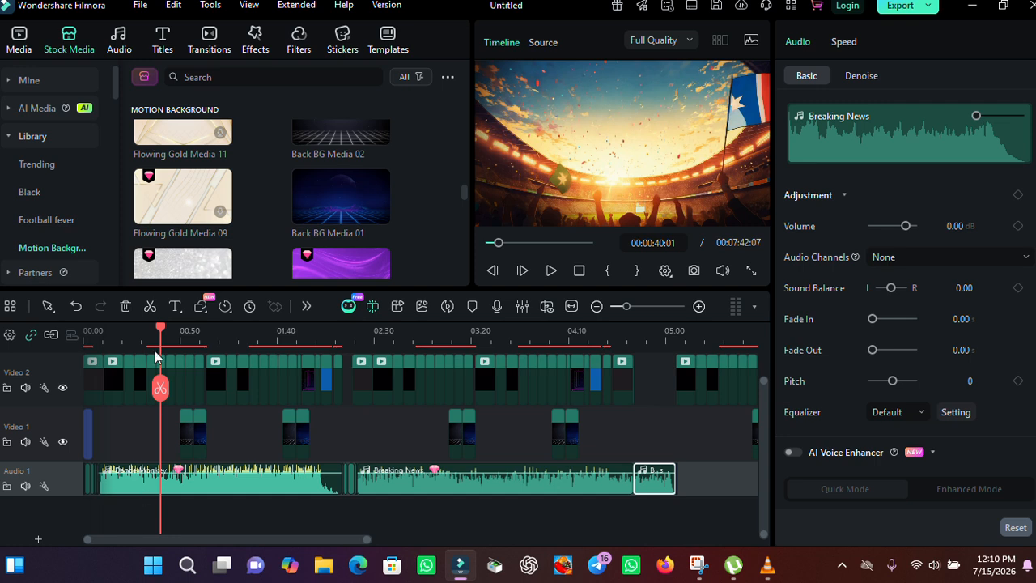
pyautogui.moveTo(162, 332); pyautogui.dragTo(70, 333)
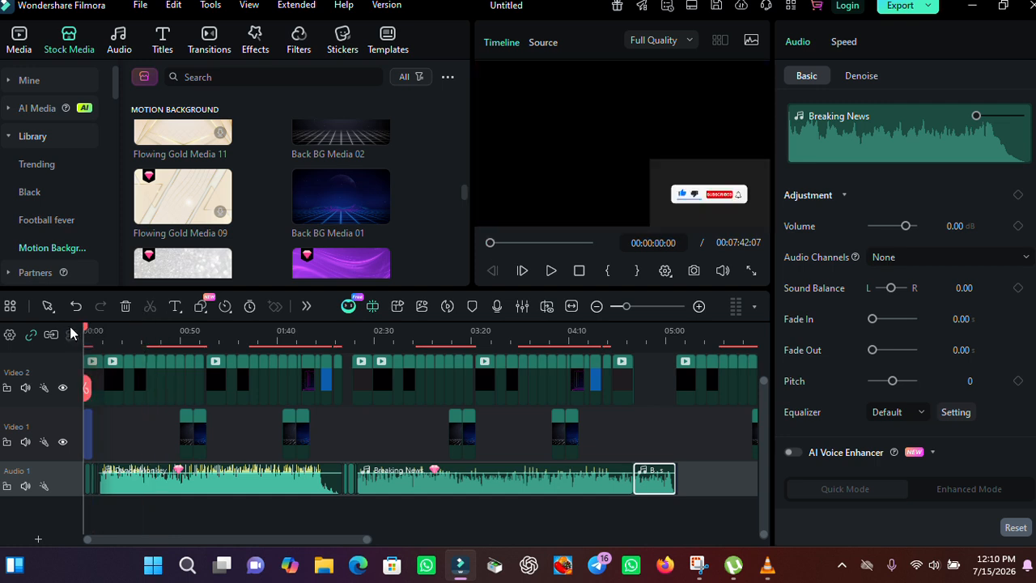
pyautogui.click(551, 271)
pyautogui.click(750, 271)
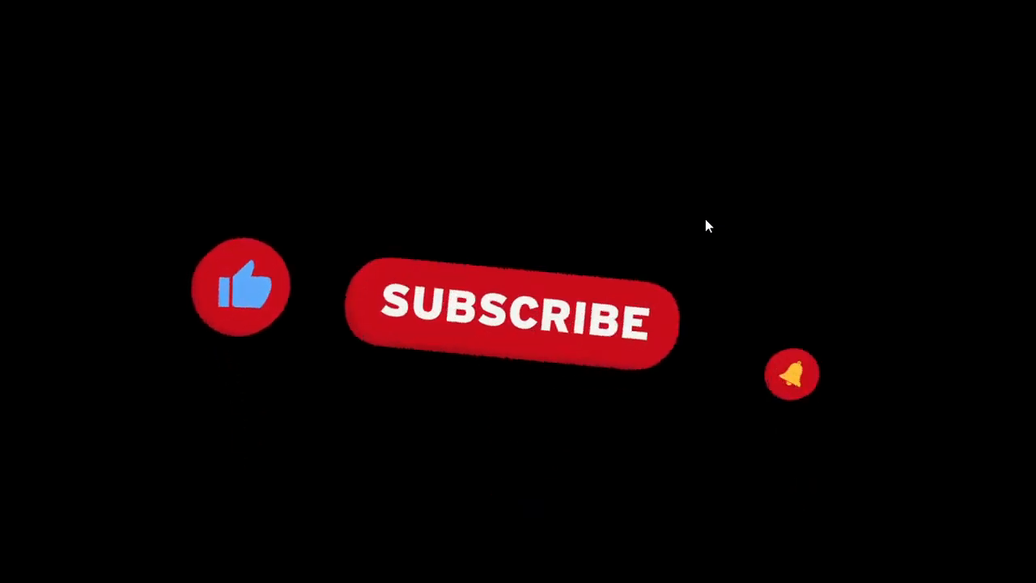
pyautogui.press('Escape')
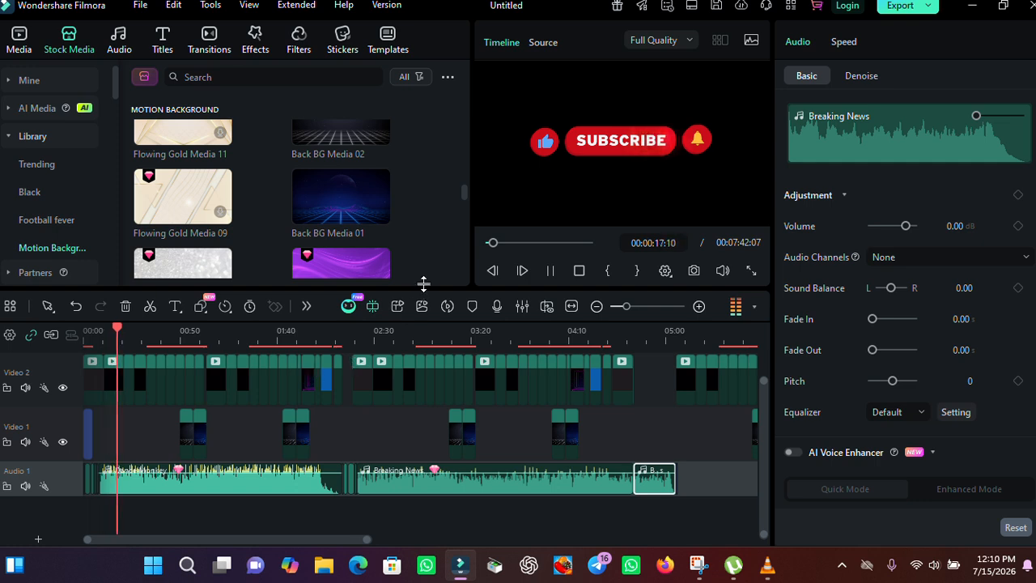
pyautogui.click(550, 271)
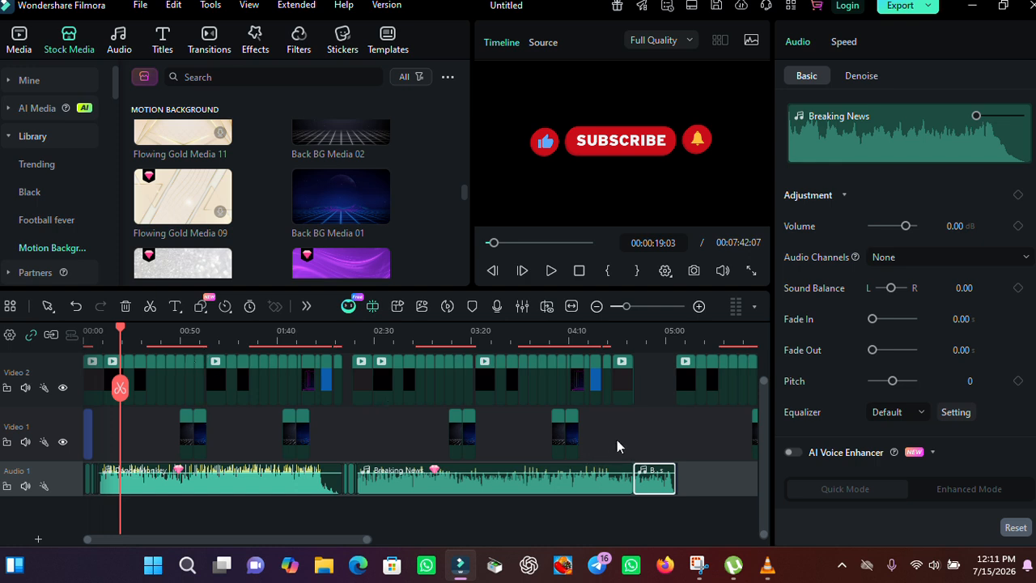
pyautogui.click(416, 339)
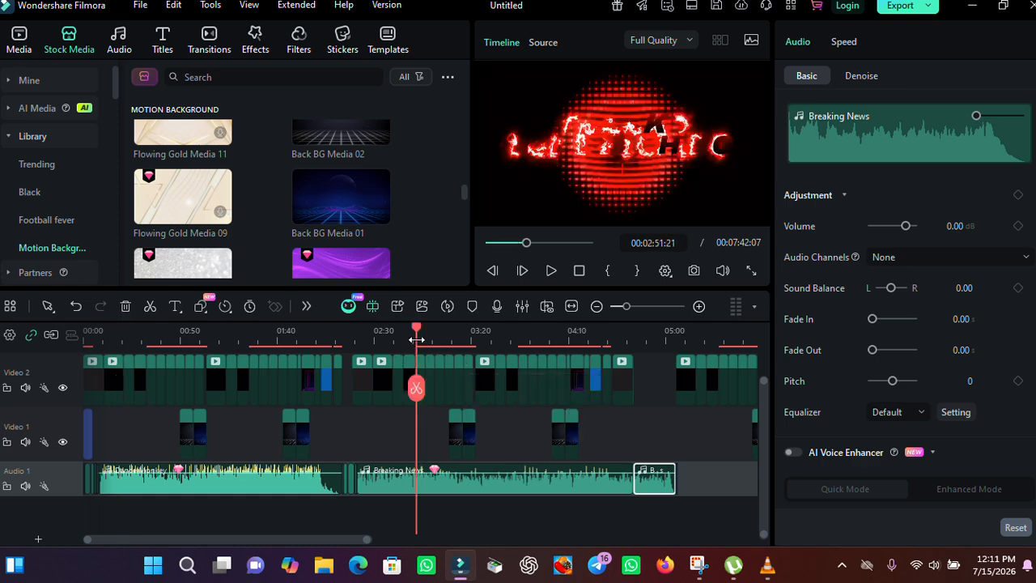
pyautogui.press('space')
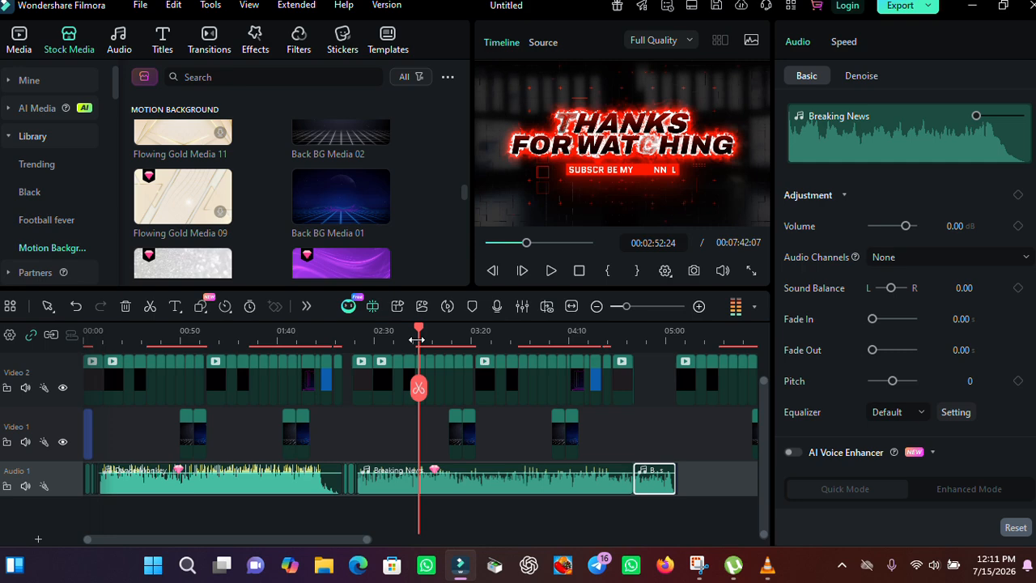
pyautogui.click(530, 332)
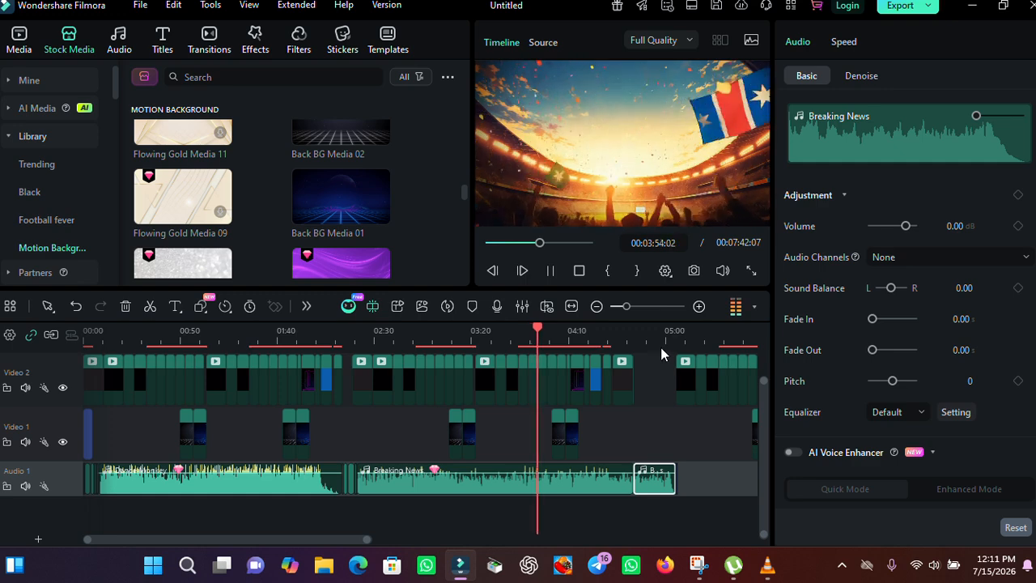
pyautogui.press('space')
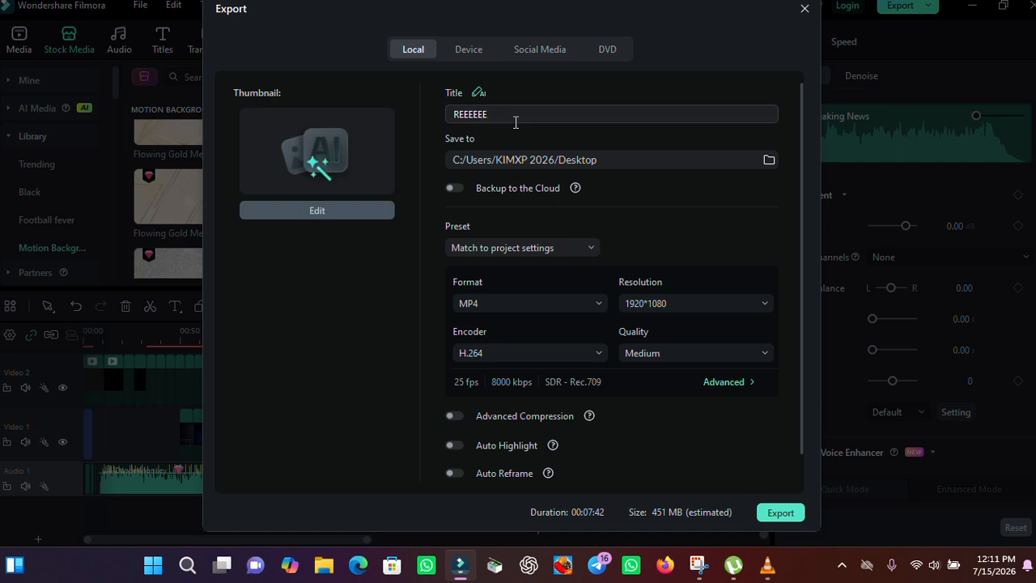
# Step: Export the video locally as MP4 with the title PROJECT
pyautogui.doubleClick(448, 114)
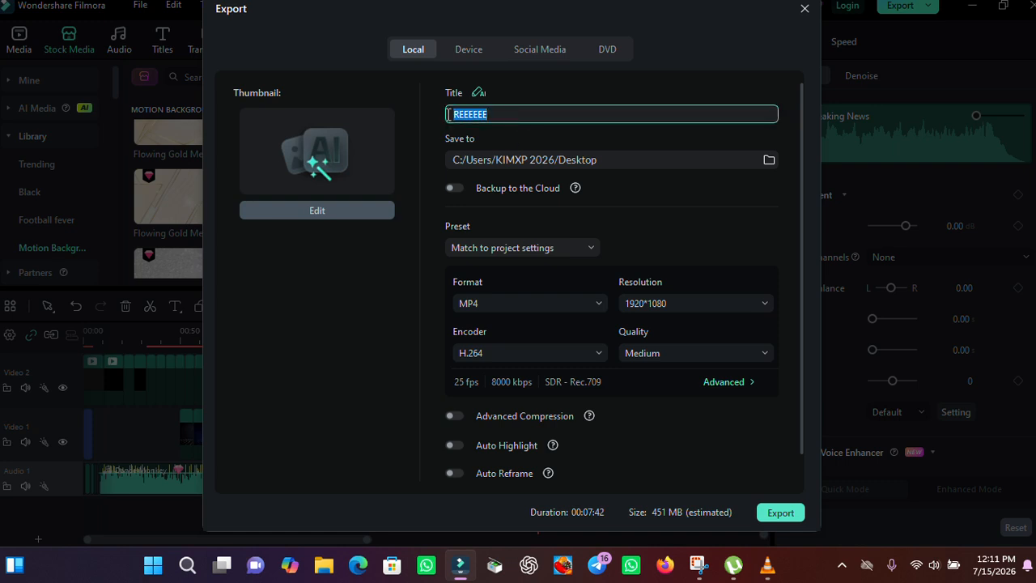
pyautogui.write('PROJECT')
pyautogui.click(780, 513)
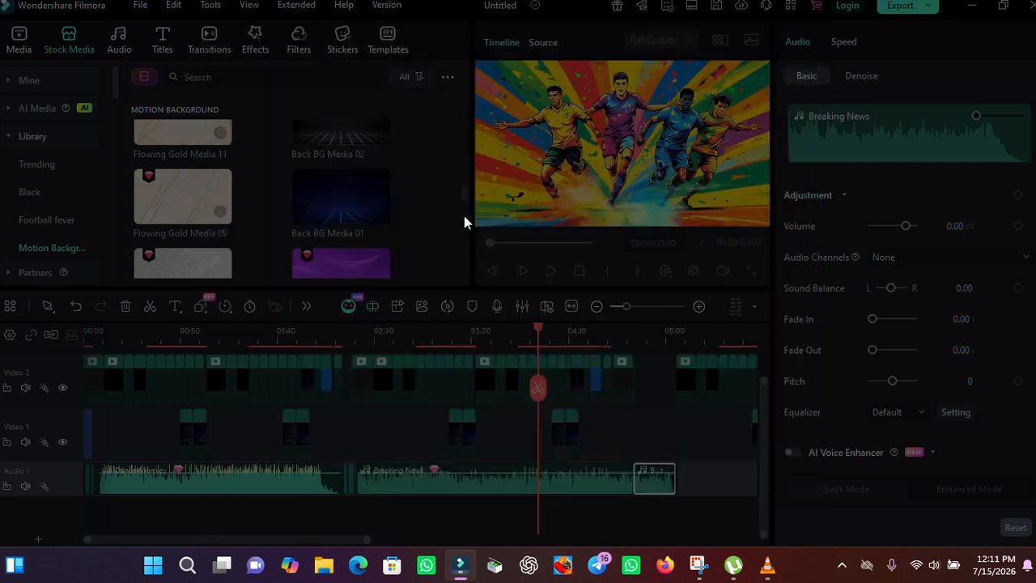